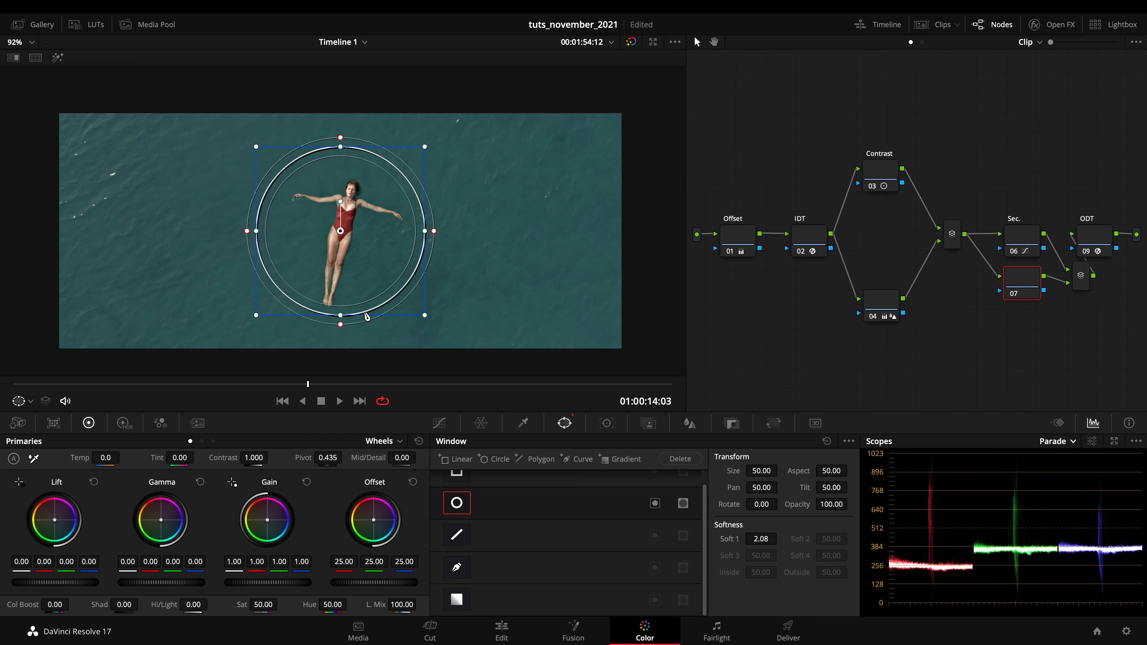
Stretch node 07's circular window into a wide oval around the swimmer and lower the node's Gain to 0.85.
drag(341, 330, 340, 355)
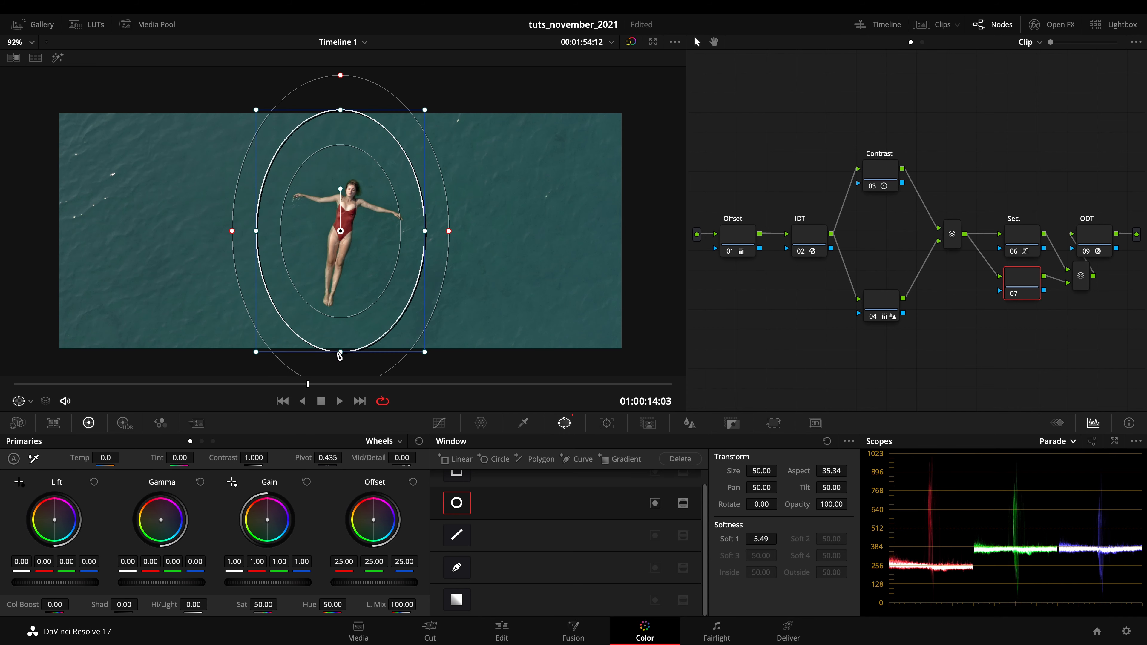
drag(424, 231, 548, 278)
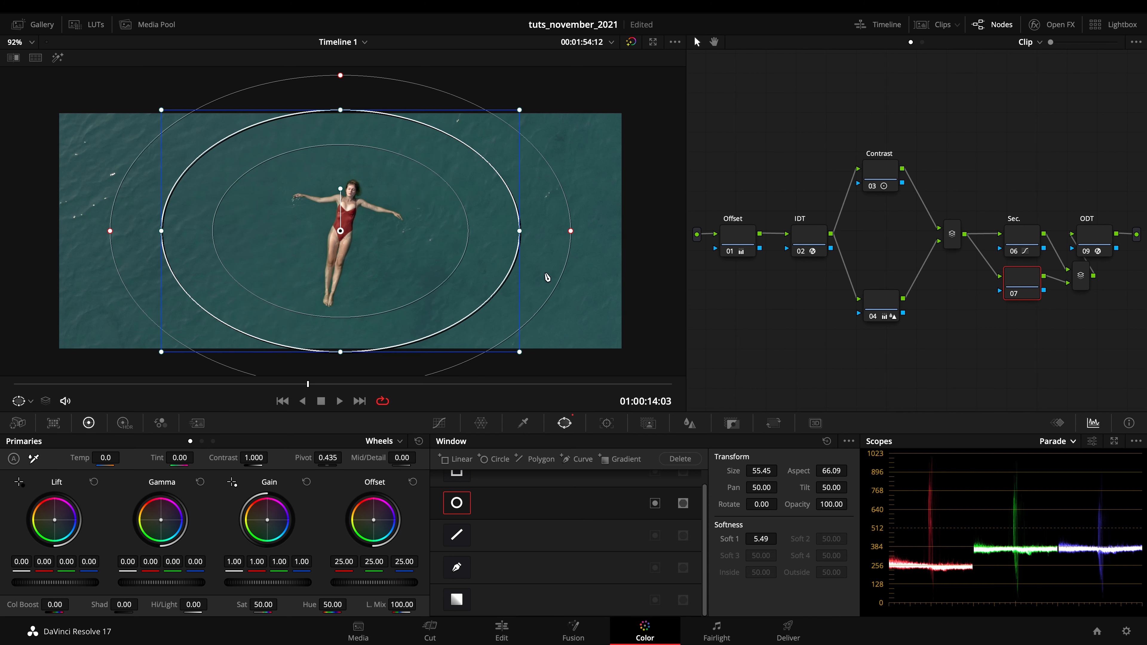
click(440, 423)
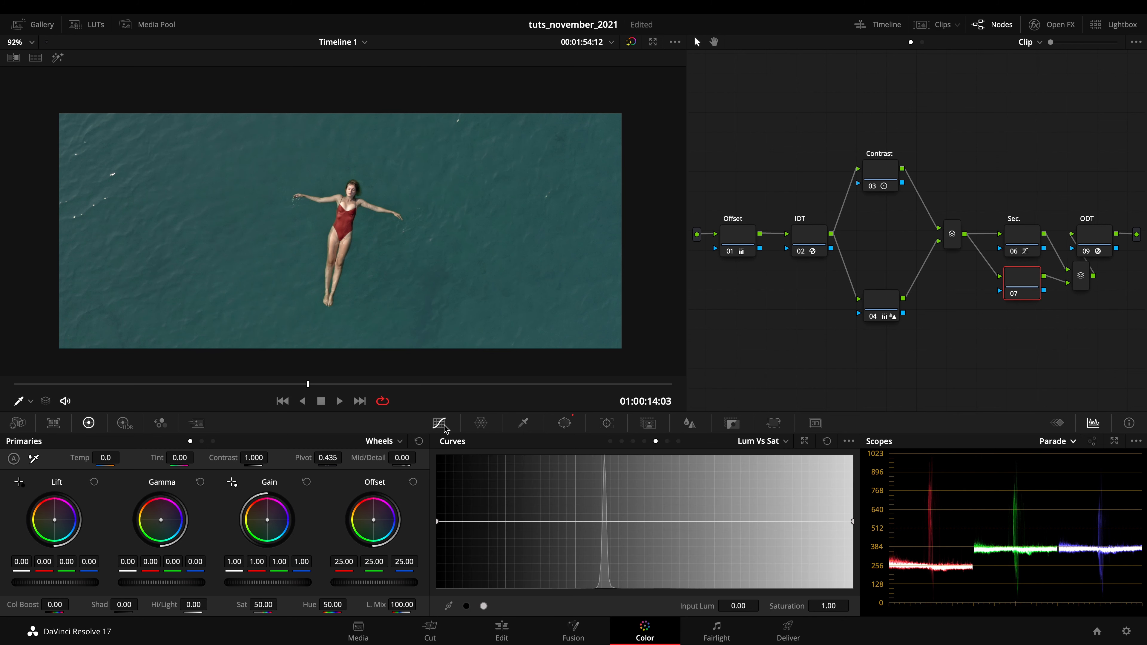
drag(275, 578, 174, 582)
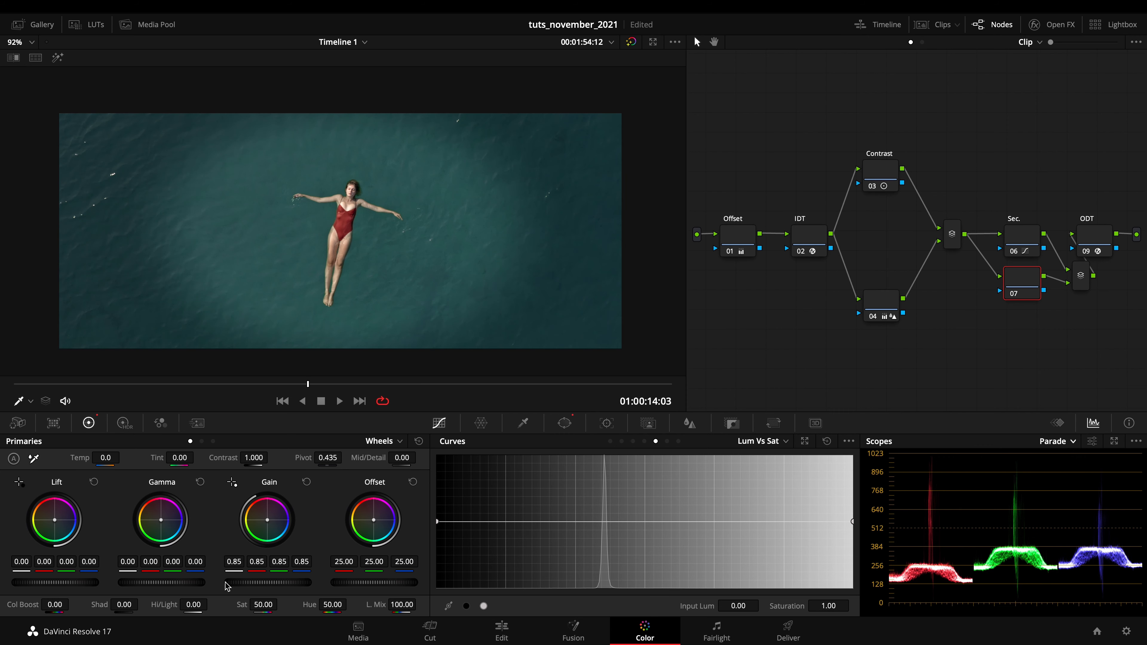
Raise the oval window's Soft 1 value to 16.45 and reduce its size to 42.73.
click(565, 423)
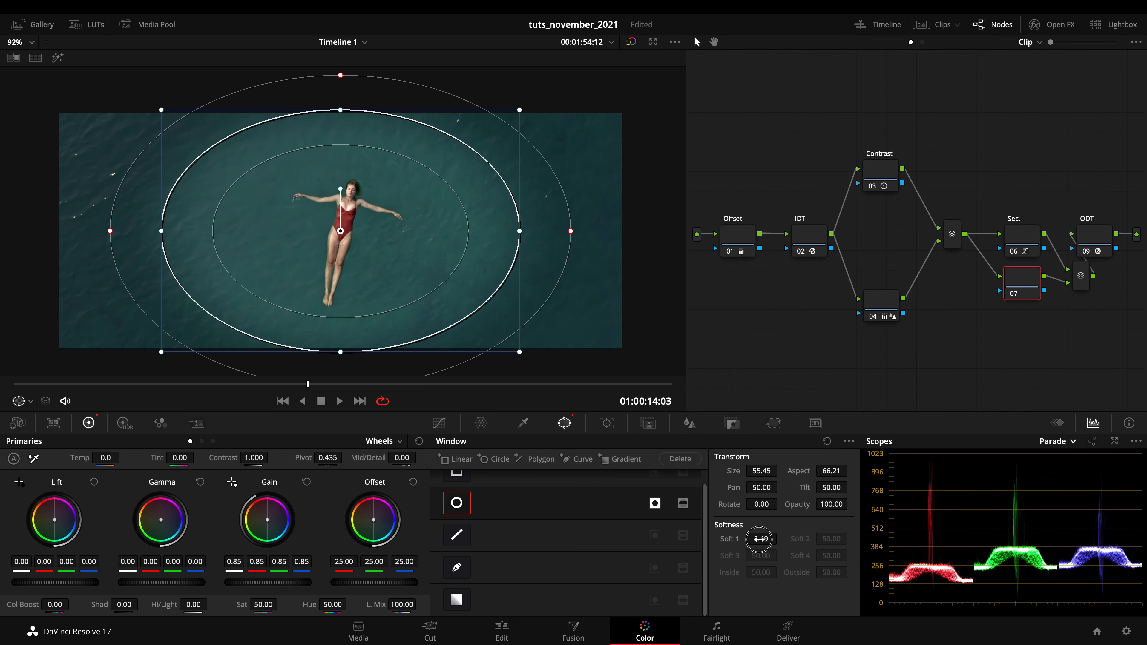
drag(763, 538, 780, 537)
drag(1048, 576, 1073, 578)
drag(761, 540, 788, 538)
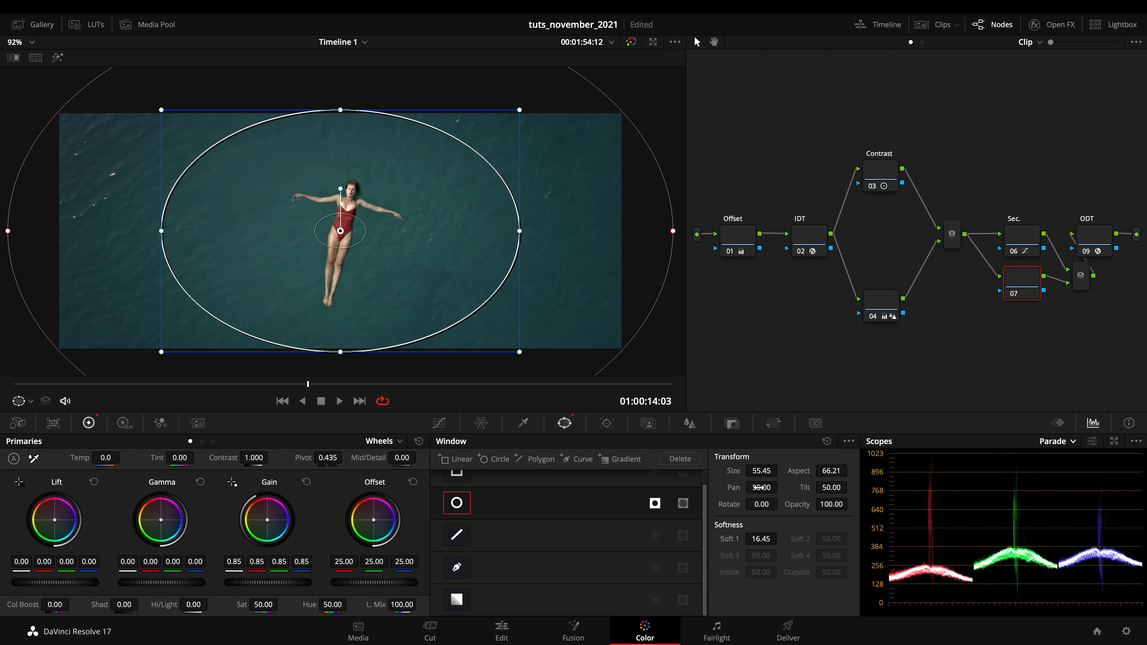
mouse_move(763, 470)
mouse_down()
mouse_move(744, 471)
mouse_move(763, 472)
mouse_up()
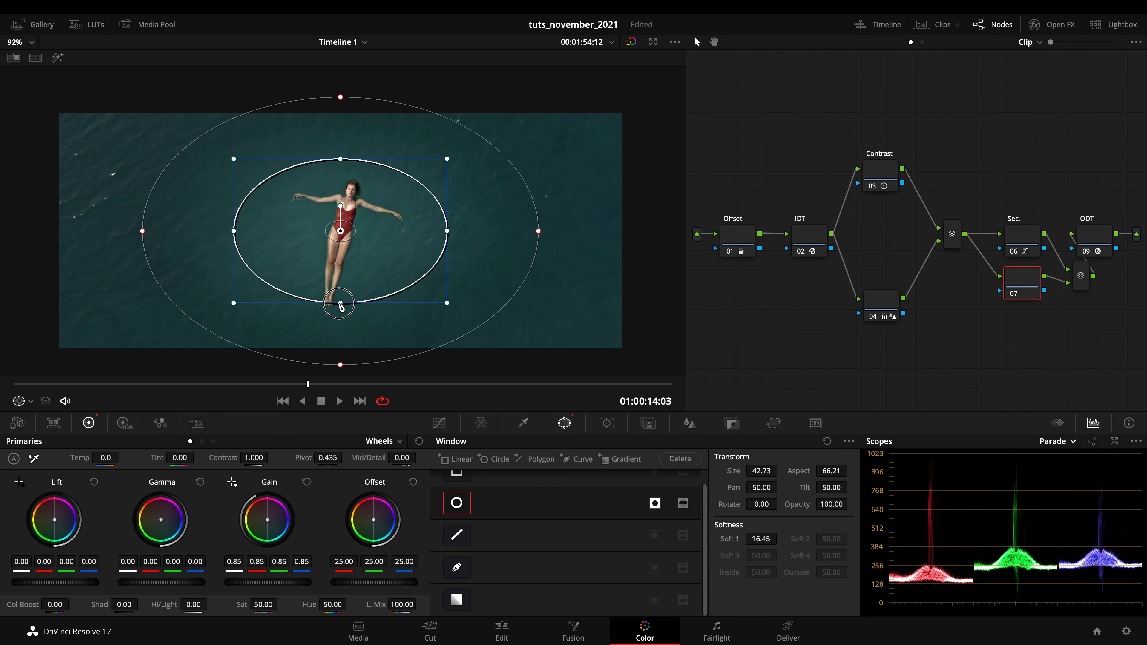
Reshape the window into a frame-wide oval with size 52.07, aspect 82.58 and Soft 1 at 15.12, and check the image full screen.
drag(340, 302, 341, 329)
drag(447, 229, 449, 231)
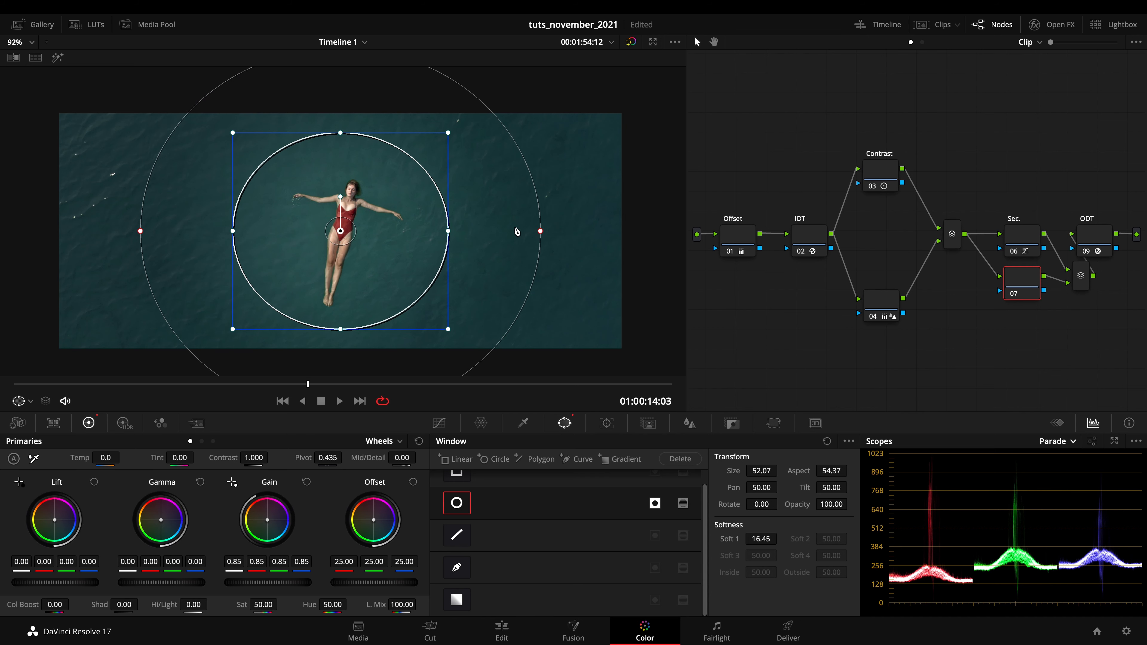
mouse_move(538, 231)
mouse_down()
mouse_move(589, 236)
mouse_move(534, 233)
mouse_up()
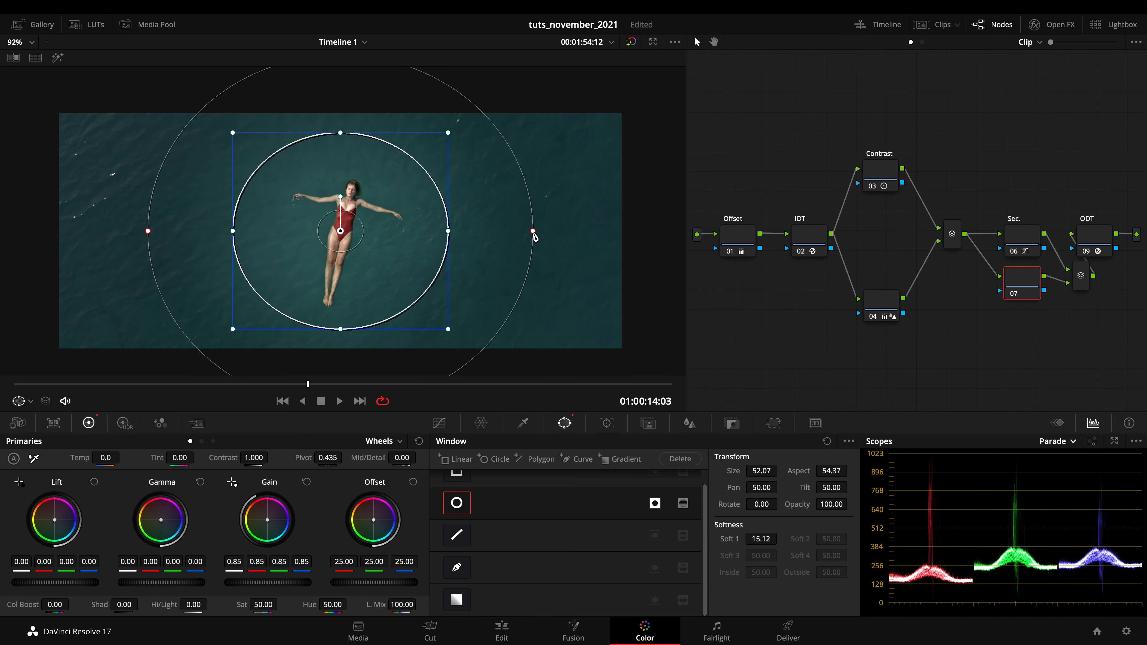
drag(458, 235, 609, 259)
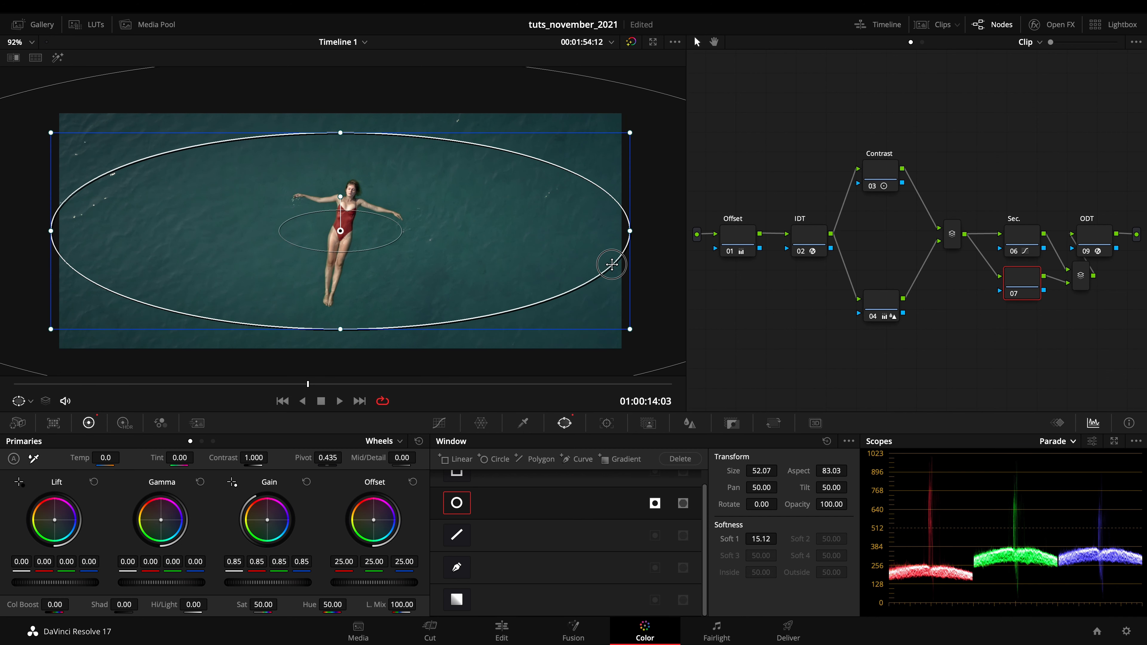
key(ctrl+f)
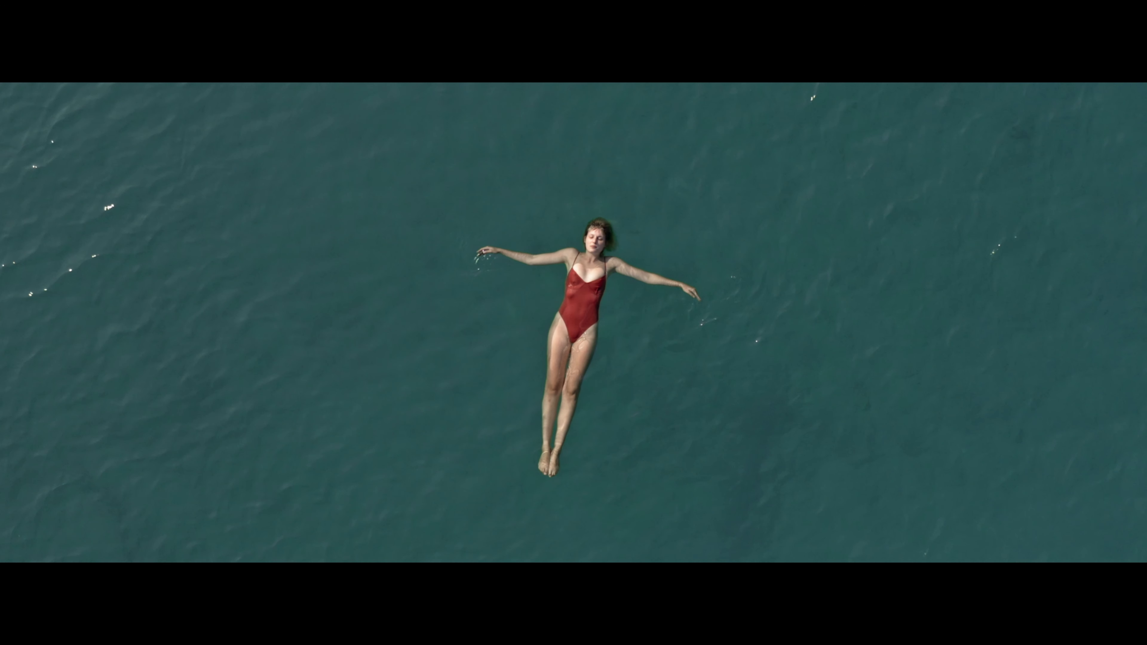
key(Escape)
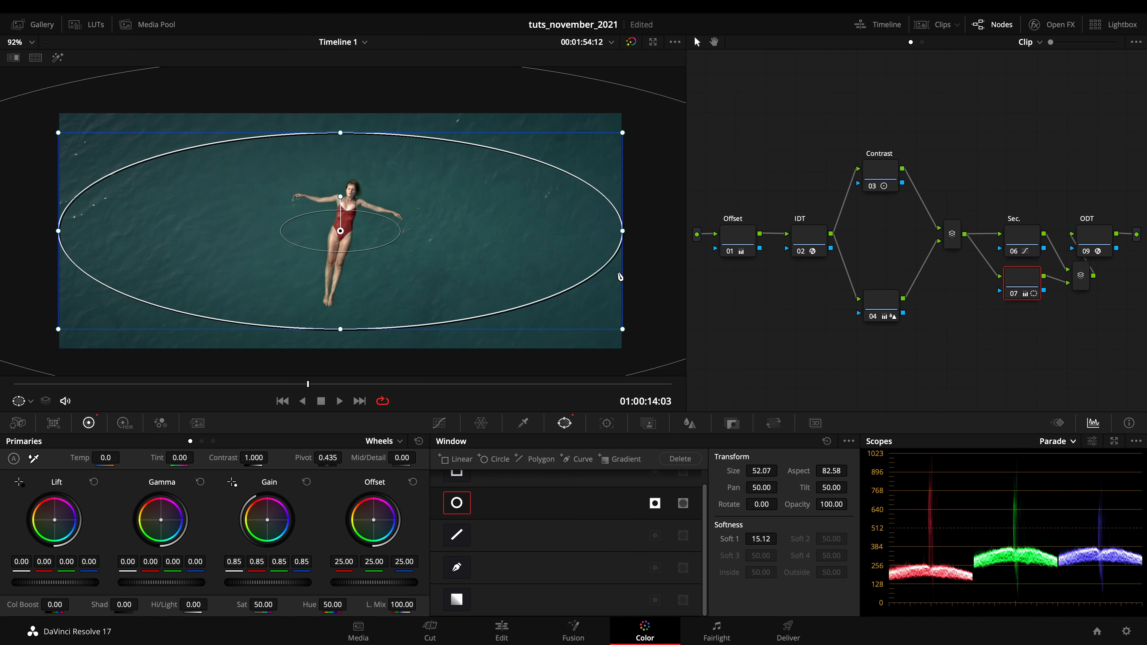
Reset the Hue Vs Sat and Hue Vs Hue curves on the Sec. node 06.
click(1023, 235)
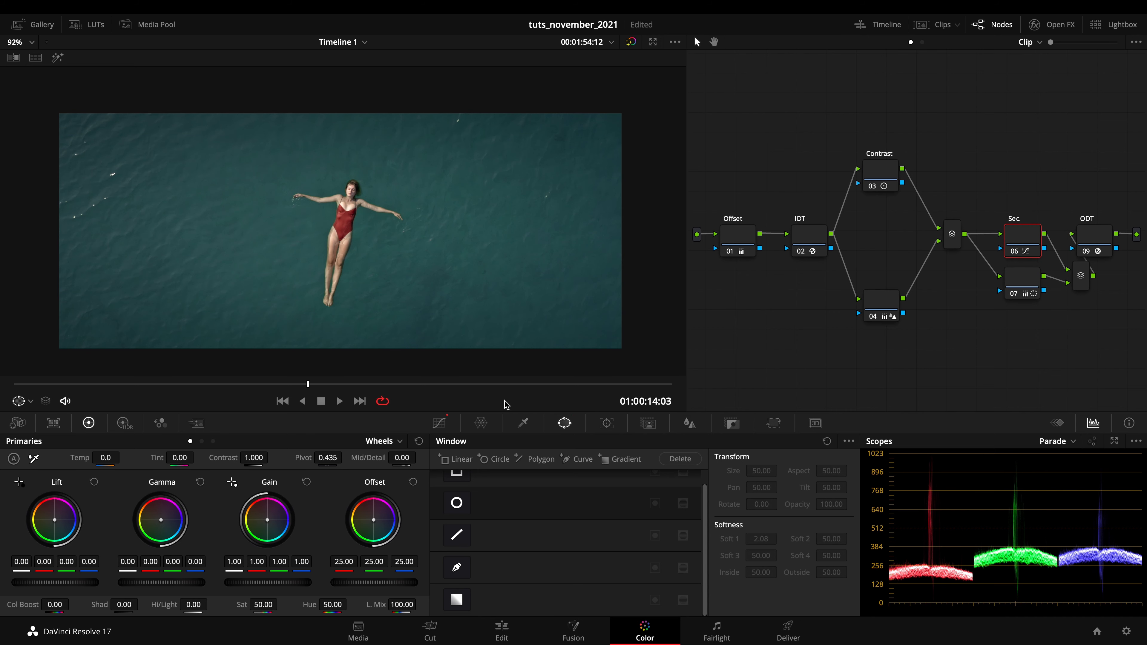
click(481, 423)
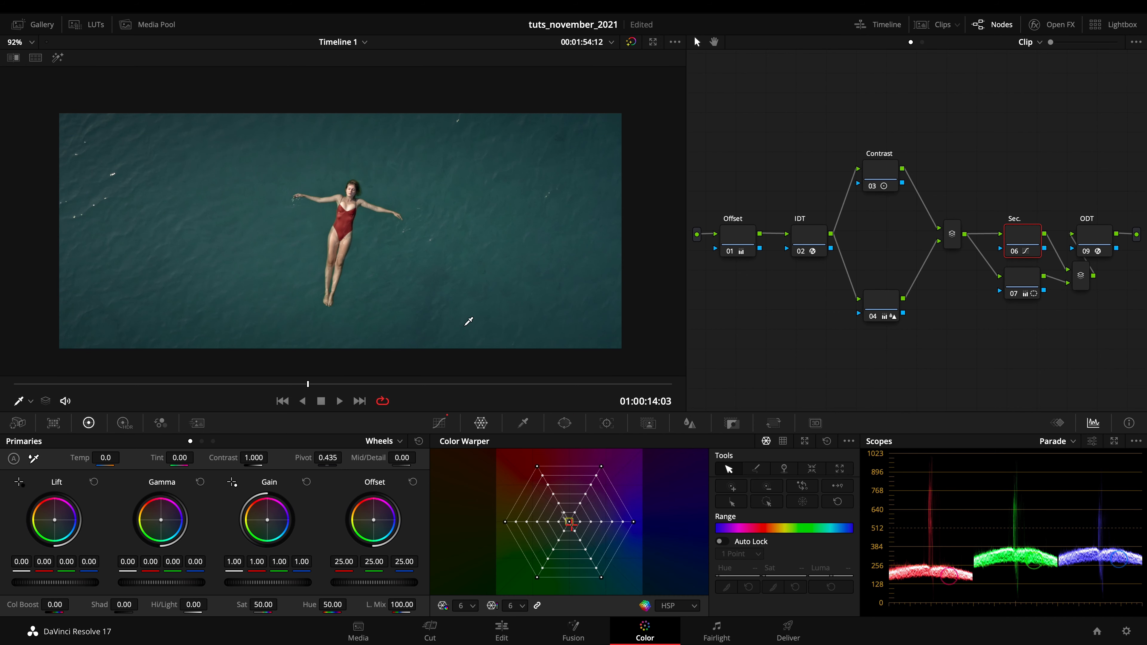
click(446, 424)
click(634, 441)
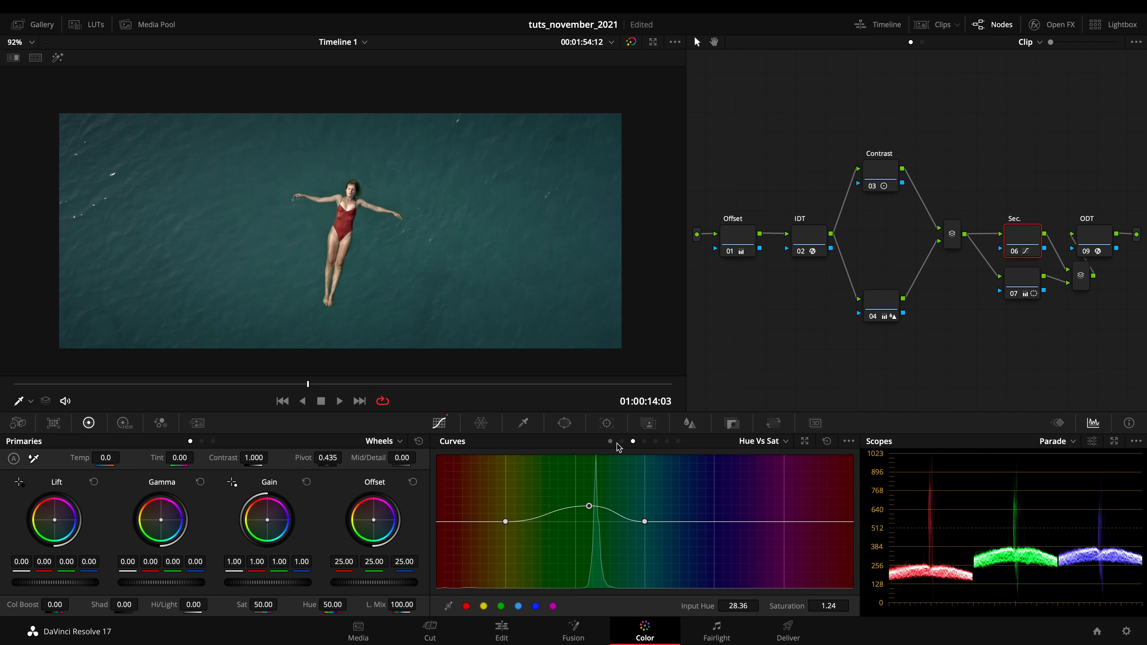
click(828, 443)
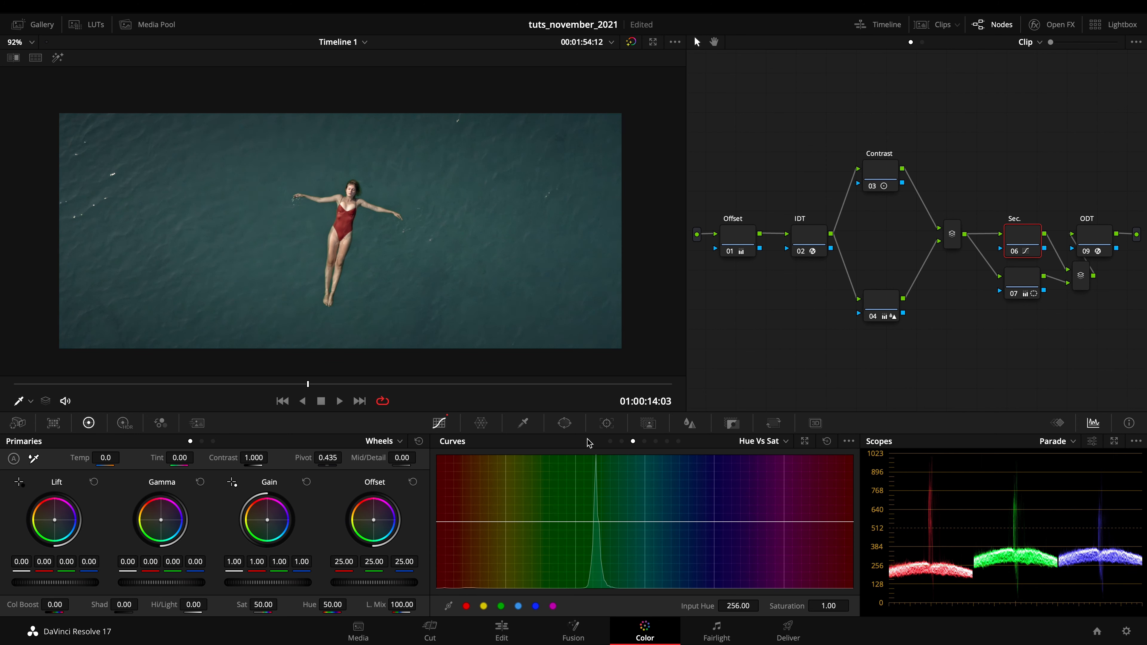
click(644, 441)
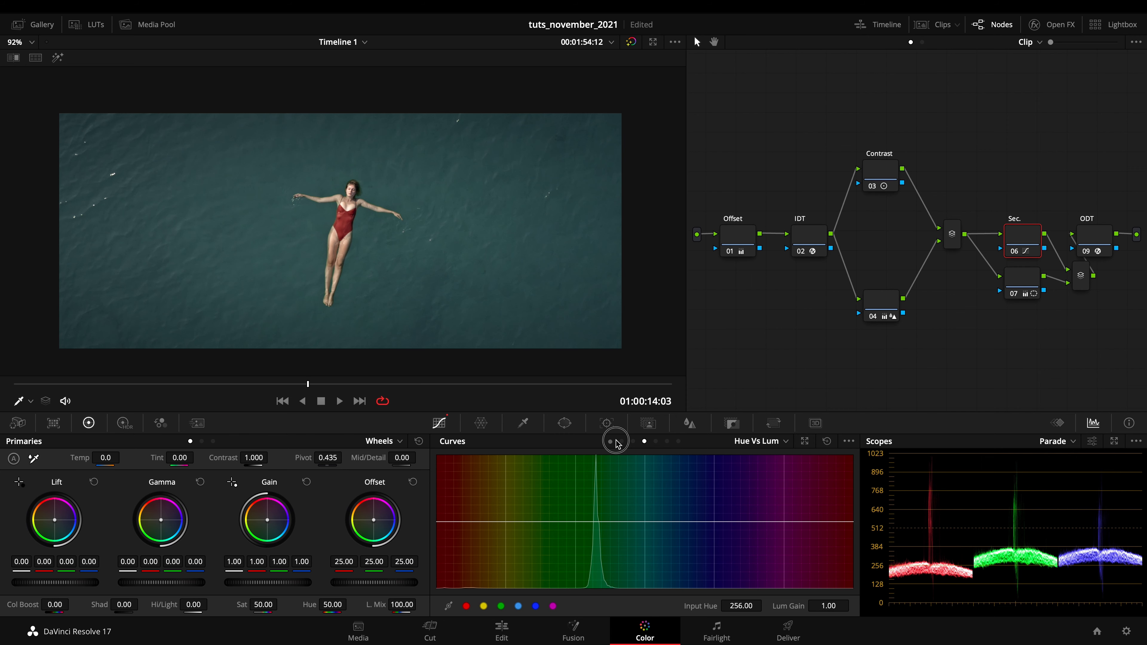
click(611, 441)
click(621, 441)
click(826, 441)
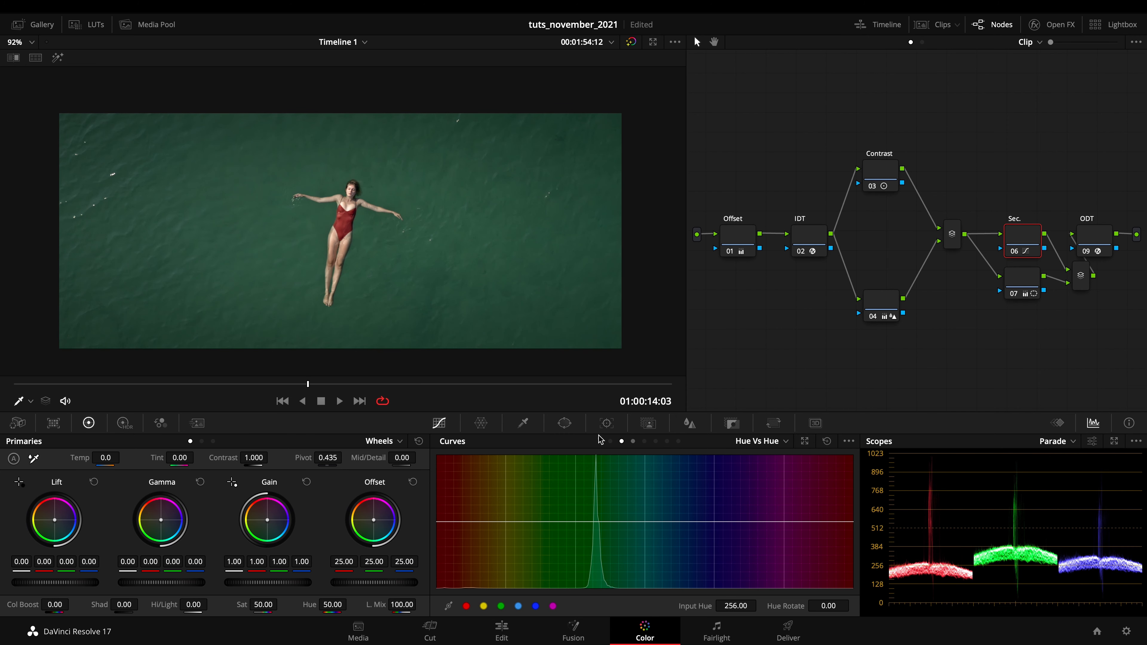
Set the Color Warper grid to 24 hue divisions and 16 saturation divisions.
click(481, 422)
click(469, 607)
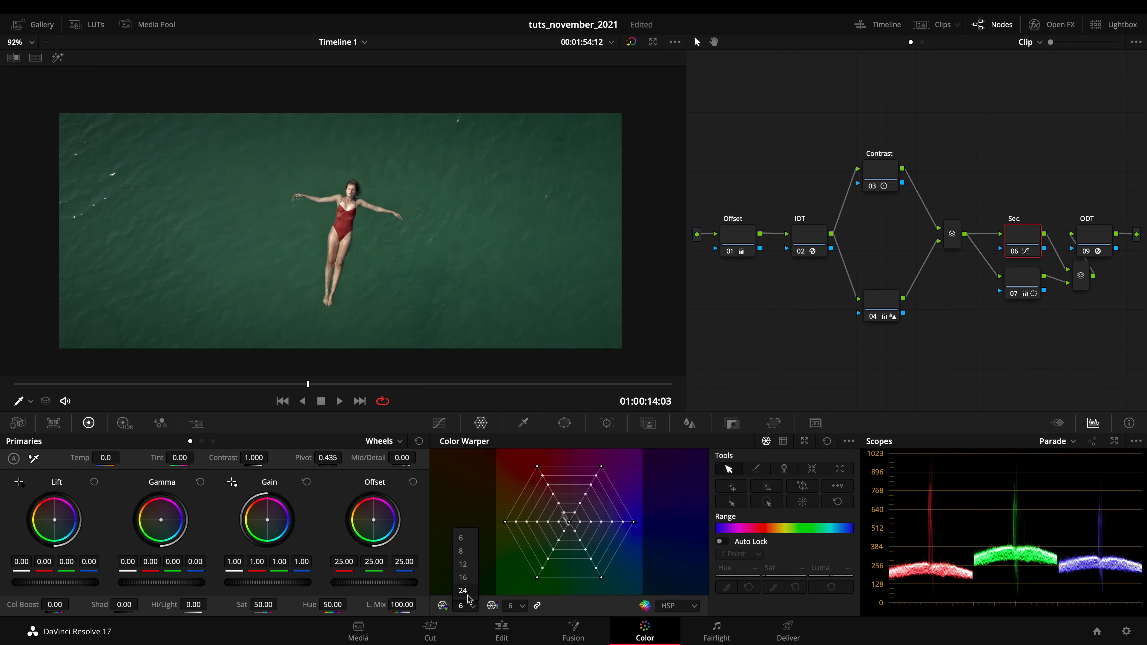
click(468, 595)
click(513, 606)
click(516, 594)
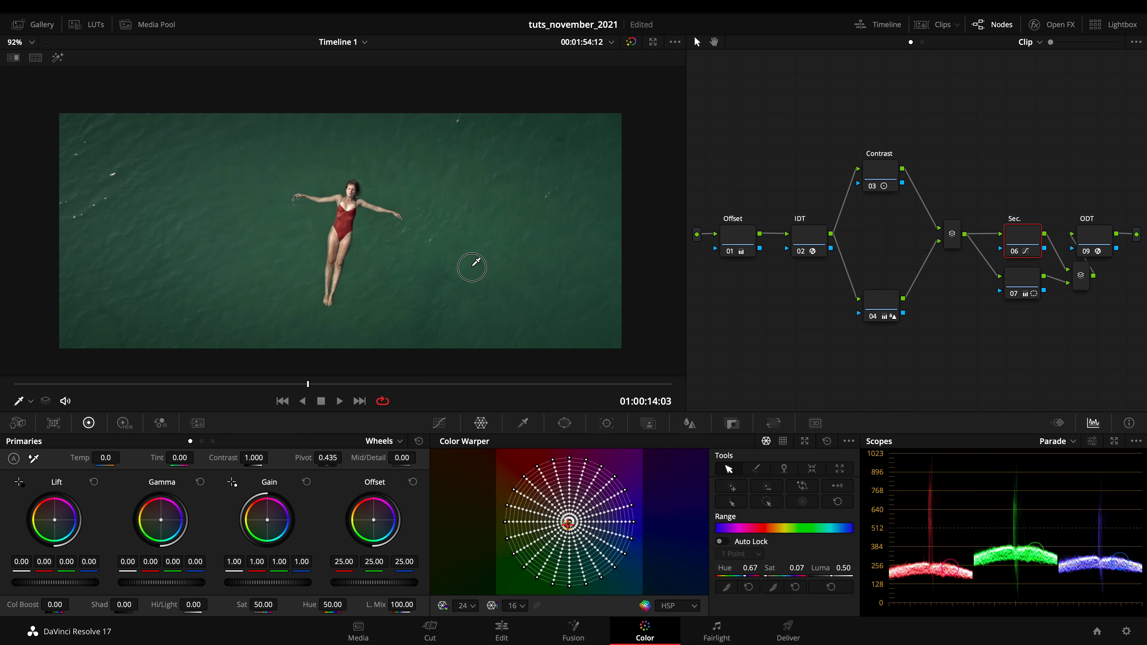
Try to warp the green water toward teal with the Color Warper by sampling it in the image, and reset the warp.
drag(471, 266, 478, 266)
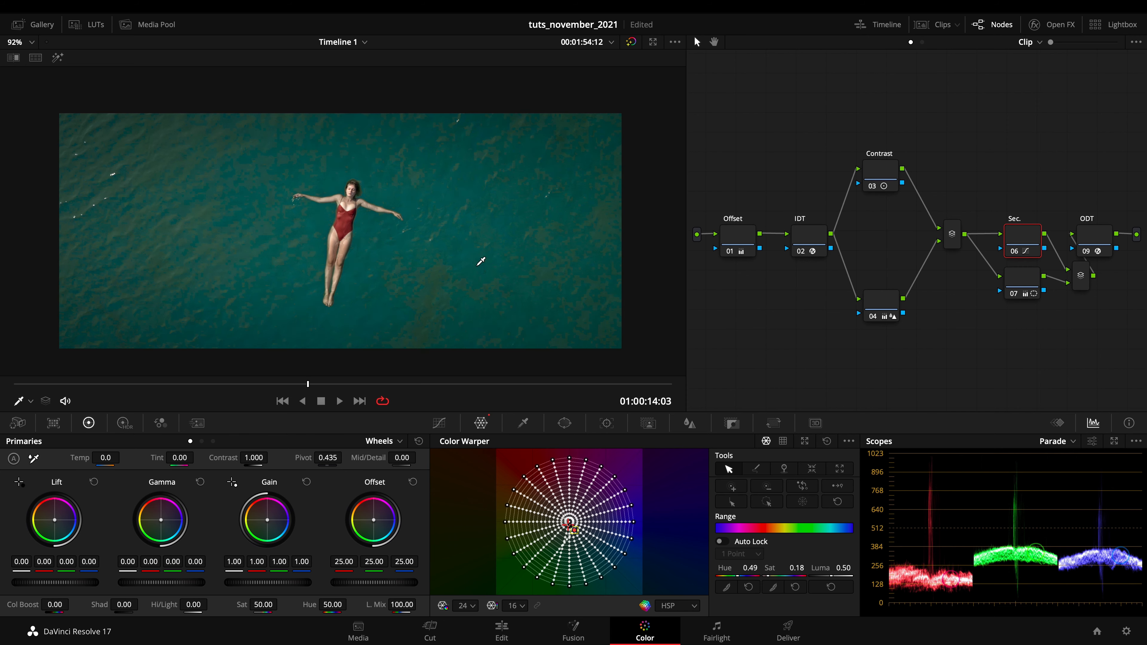
key(ctrl+z)
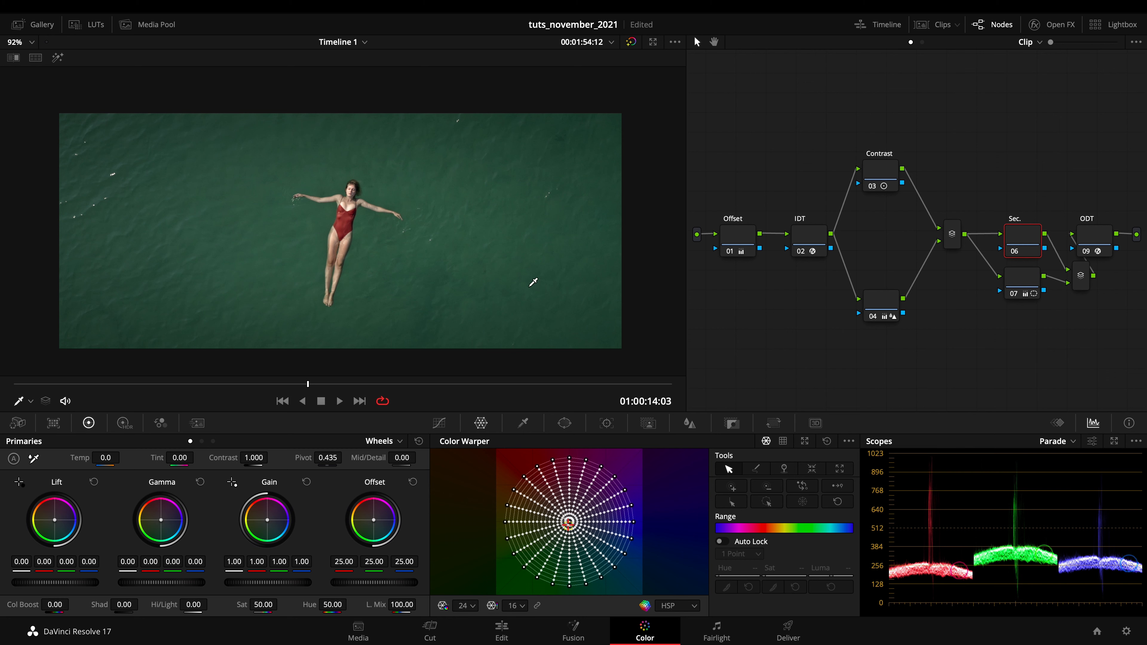
drag(543, 286, 547, 290)
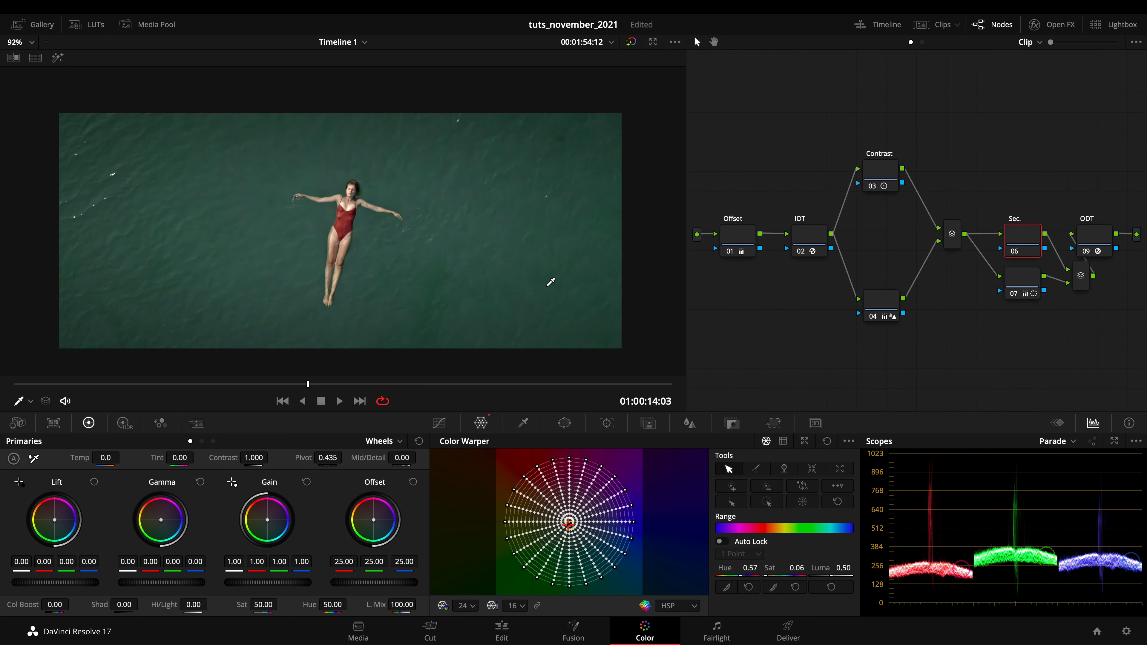
click(827, 443)
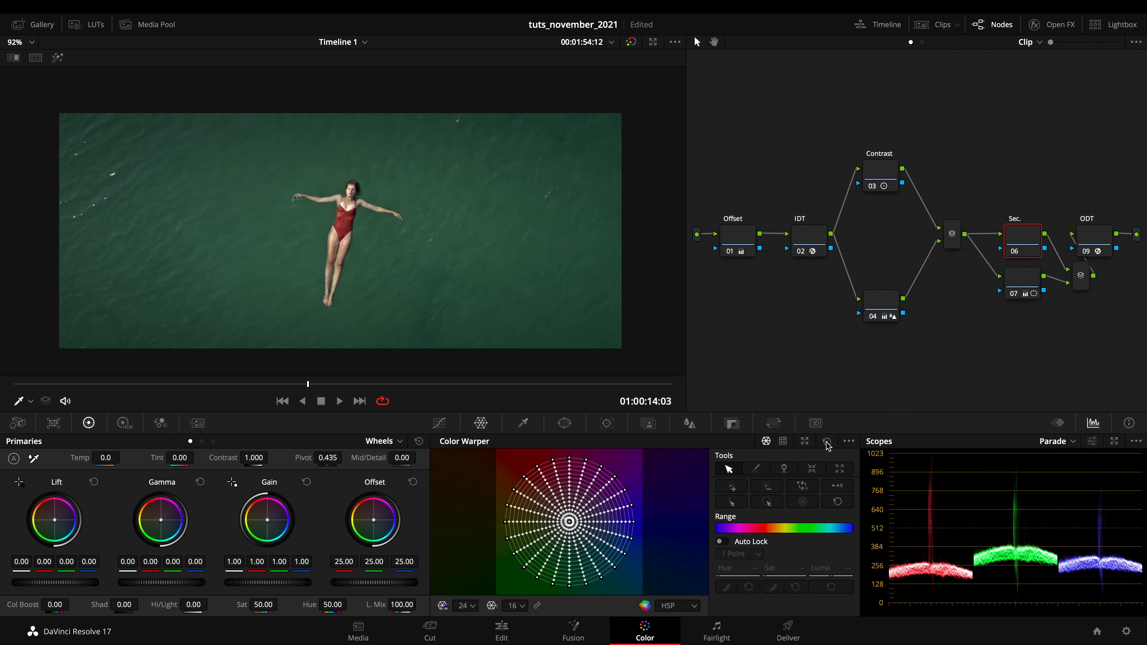
Shift the water's green in the Hue Vs Hue curve with a point at input hue 29.39 and hue rotate -52.
click(440, 423)
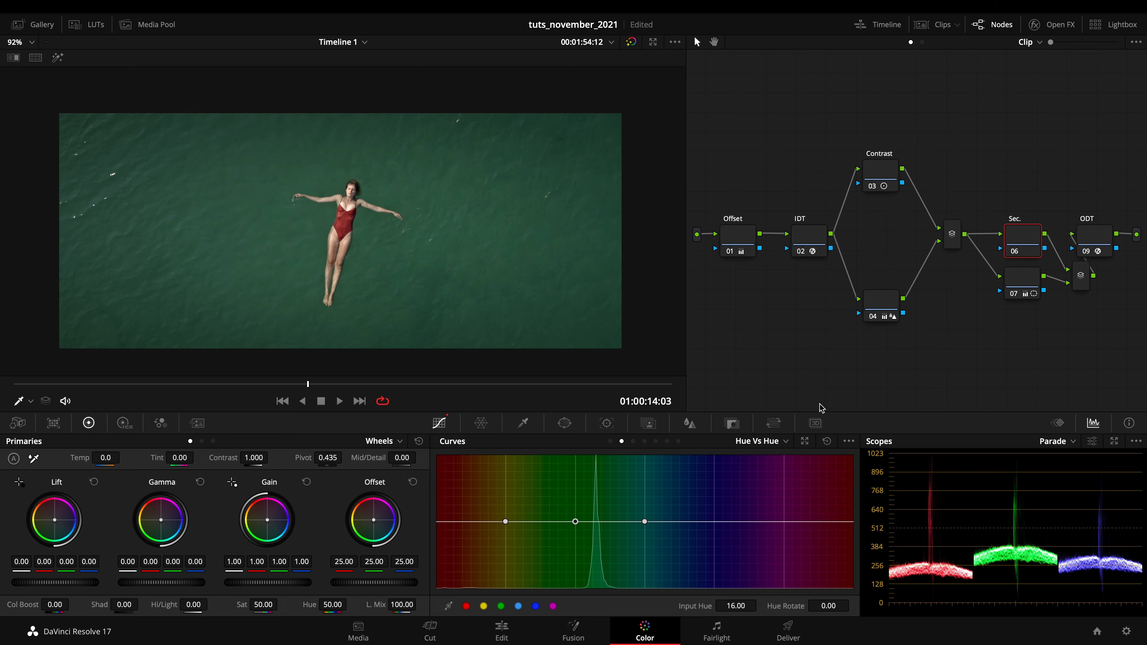
drag(579, 526, 593, 544)
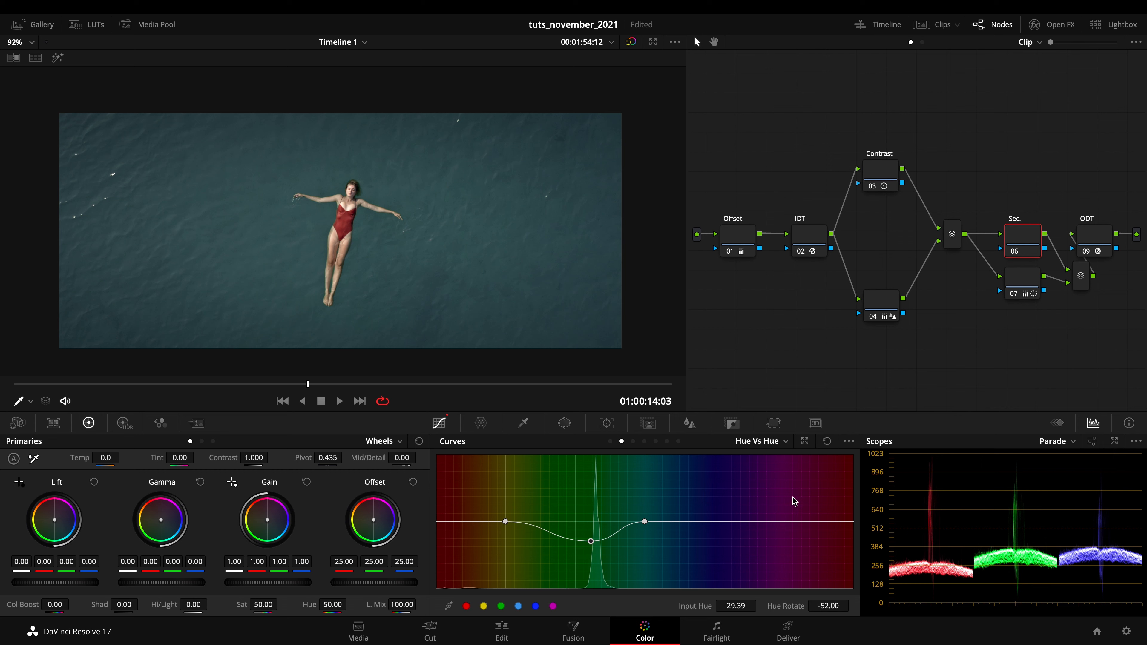
Shape the Hue Vs Lum curve by raising the red point to lum gain 1.16 and lowering the green point to 0.58 at hue 27.85.
click(645, 441)
click(763, 441)
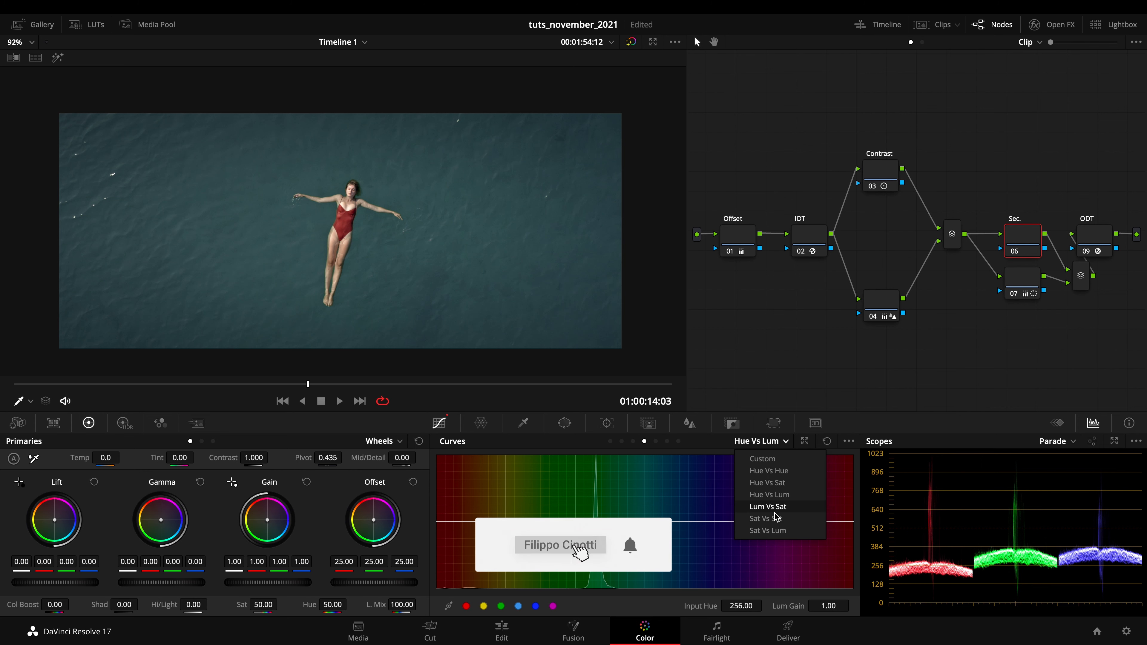
click(781, 494)
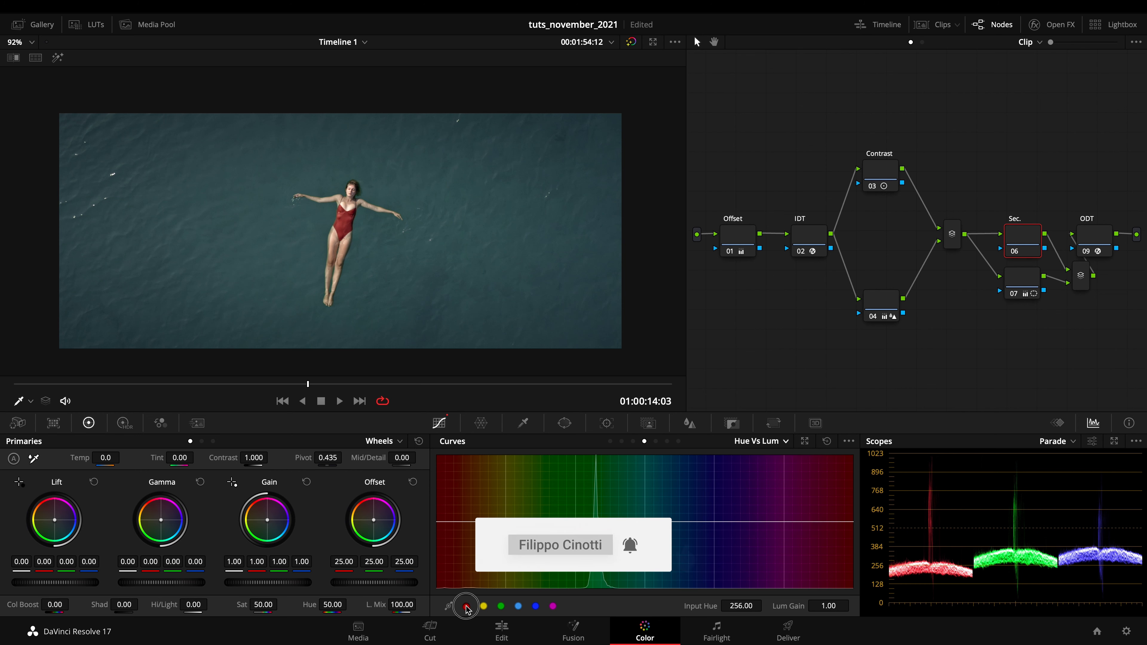
click(467, 606)
click(536, 606)
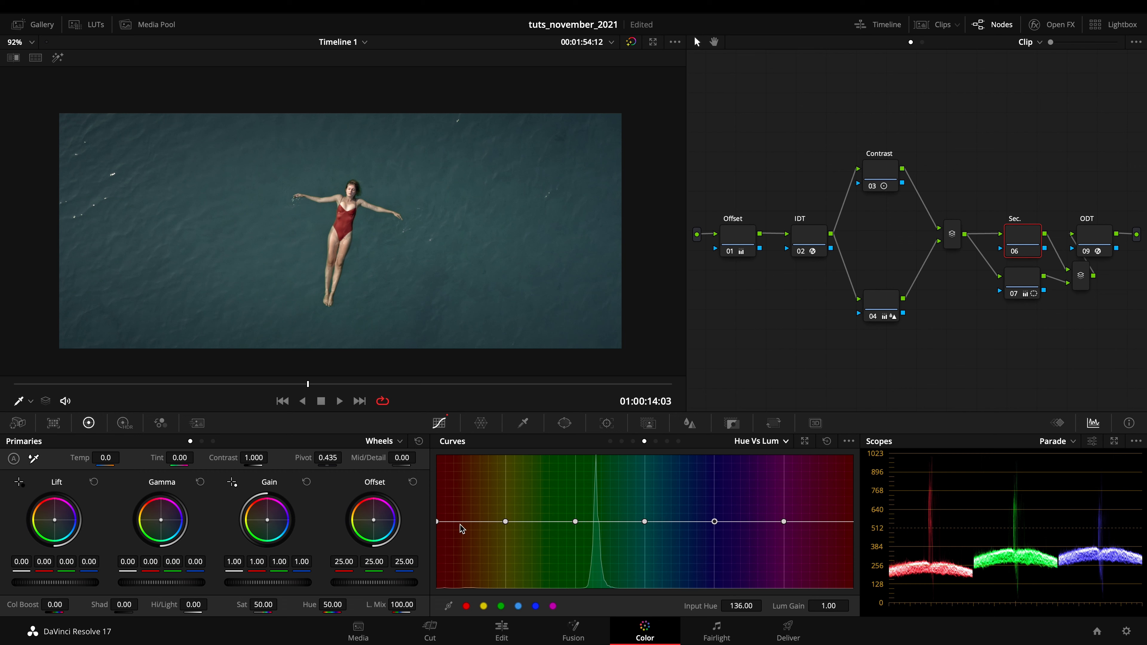
mouse_move(438, 523)
mouse_down()
mouse_move(435, 473)
mouse_move(432, 579)
mouse_move(436, 497)
mouse_move(444, 531)
mouse_move(437, 511)
mouse_up()
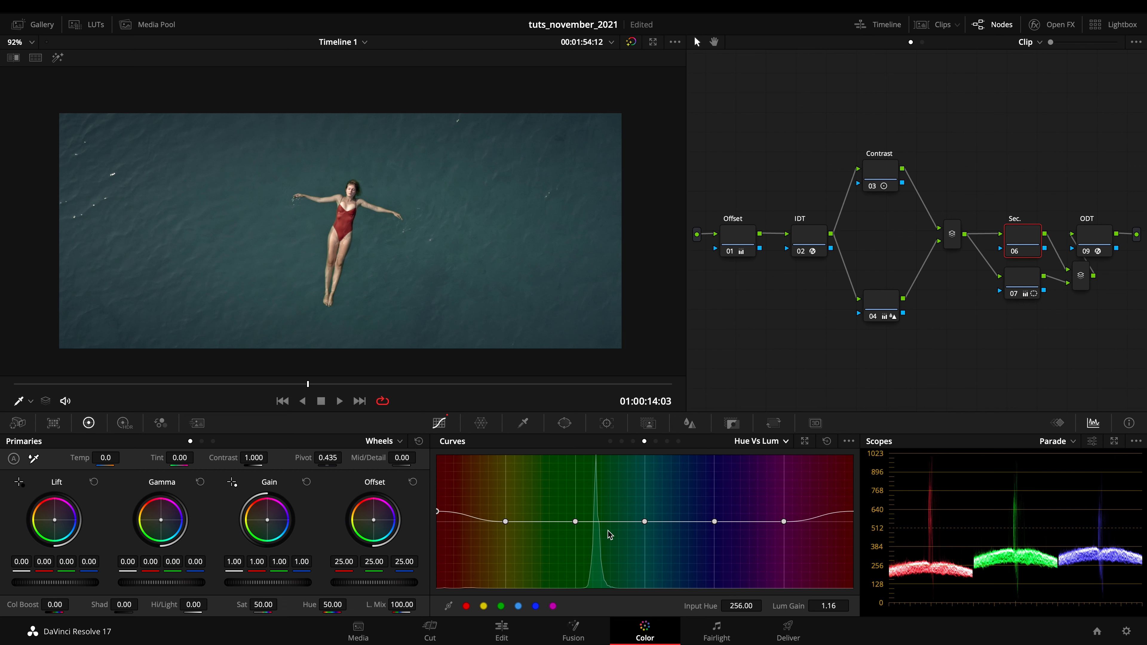
drag(580, 524, 591, 554)
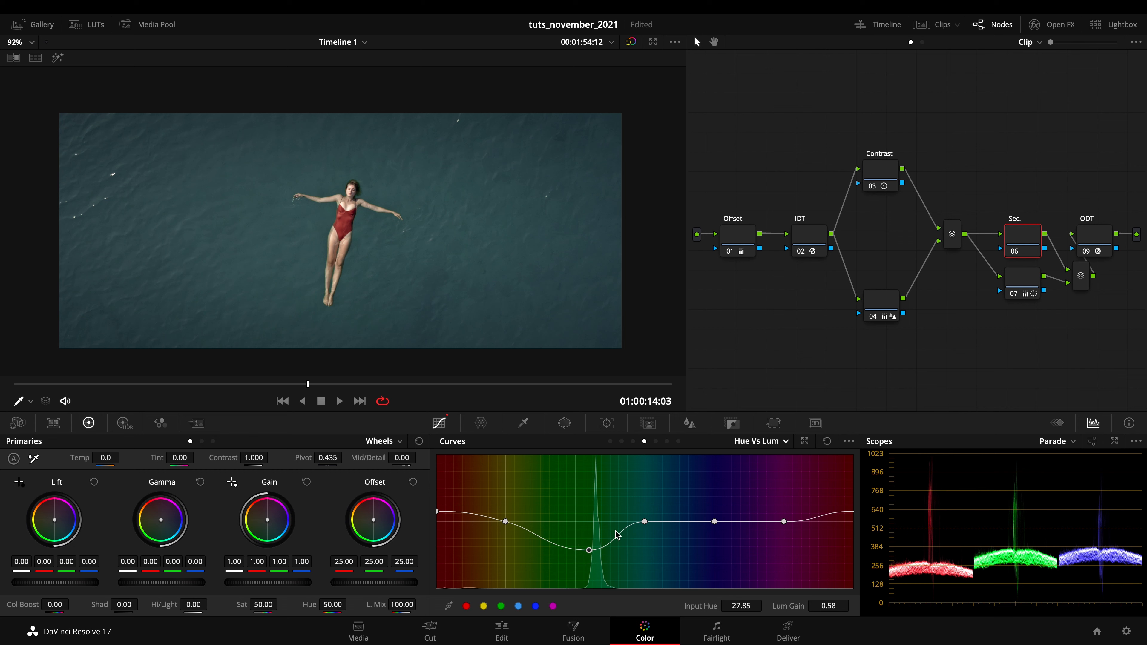
Lower the Lift of the vignette node 07 to -0.03.
click(1035, 282)
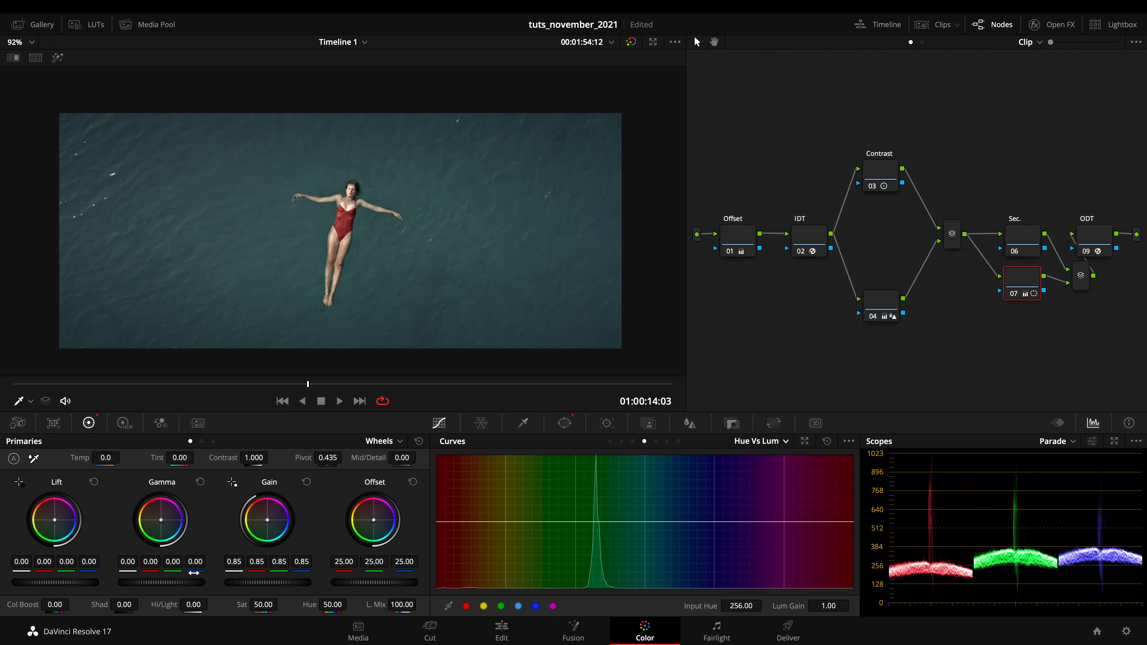
drag(71, 583, 28, 586)
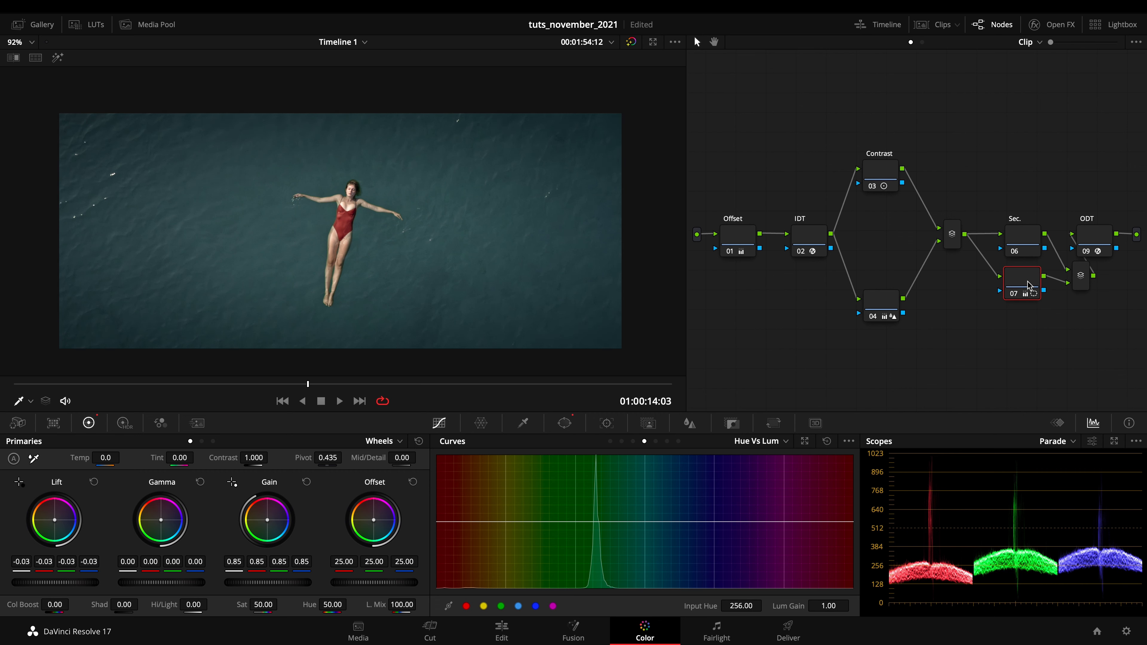
Add another parallel node below node 07 and lower its Lift to -0.04.
key(alt+p)
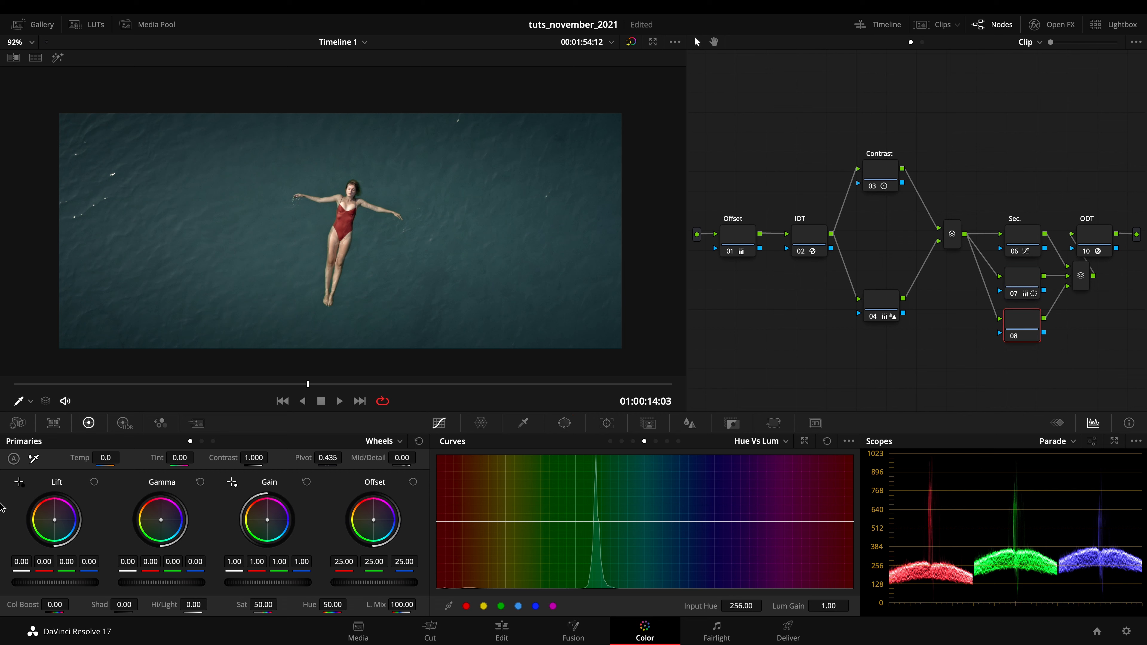
mouse_move(66, 582)
mouse_down()
mouse_move(21, 582)
mouse_move(79, 582)
mouse_move(62, 582)
mouse_up()
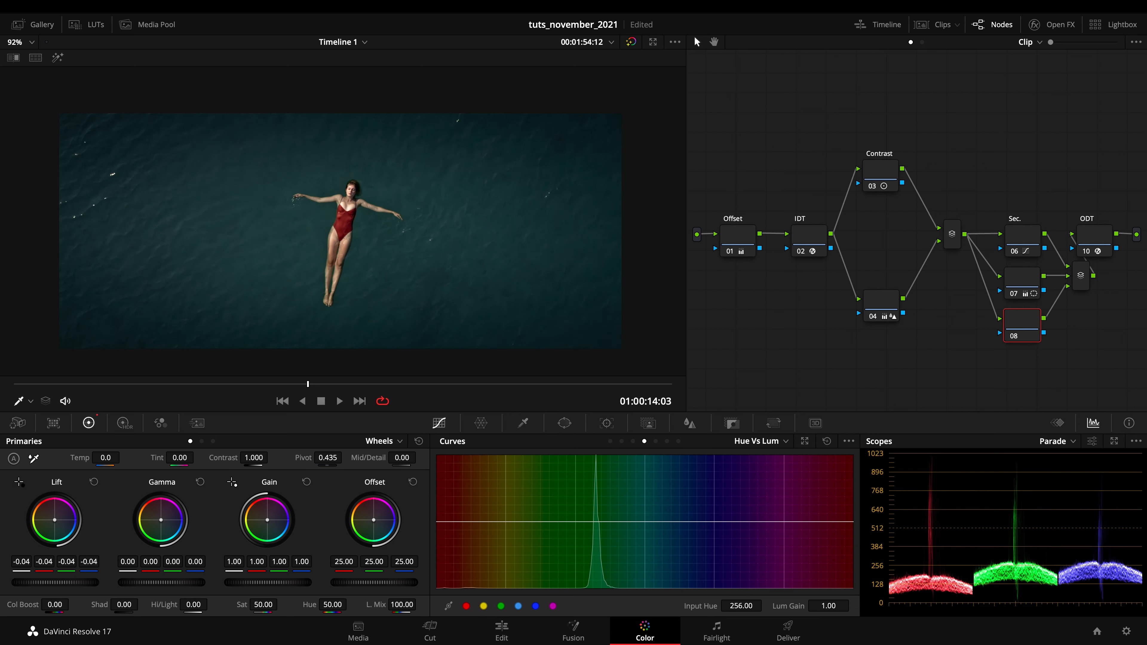
Soften the vignette on node 07 by setting its key output gain to 0.258.
click(1022, 281)
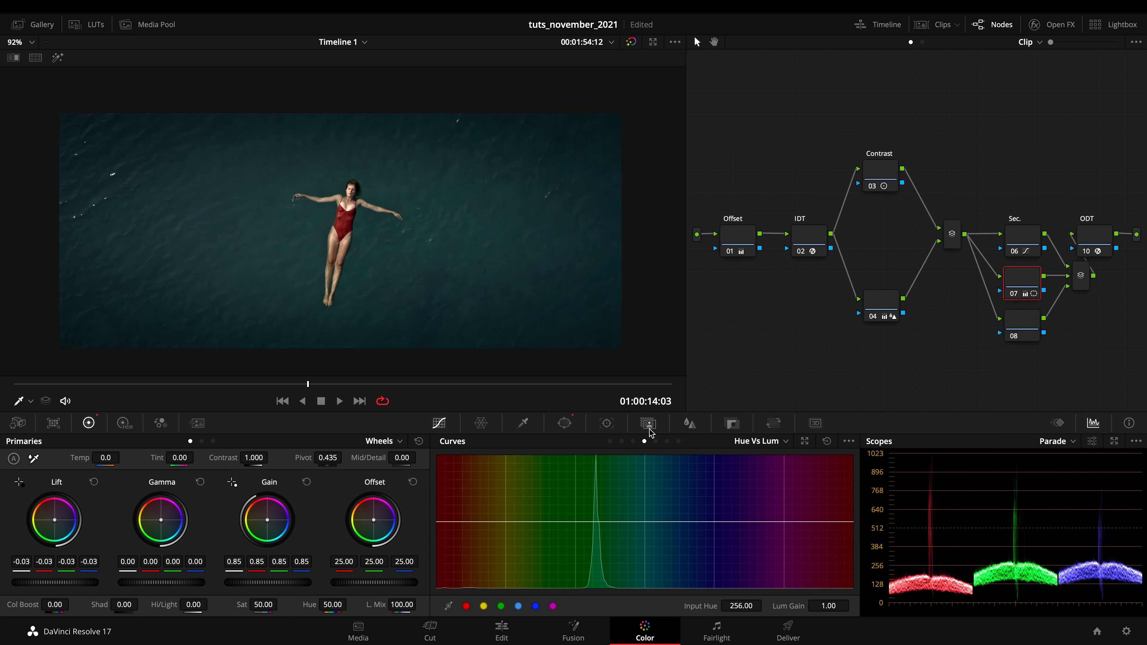
click(732, 423)
drag(726, 537, 728, 543)
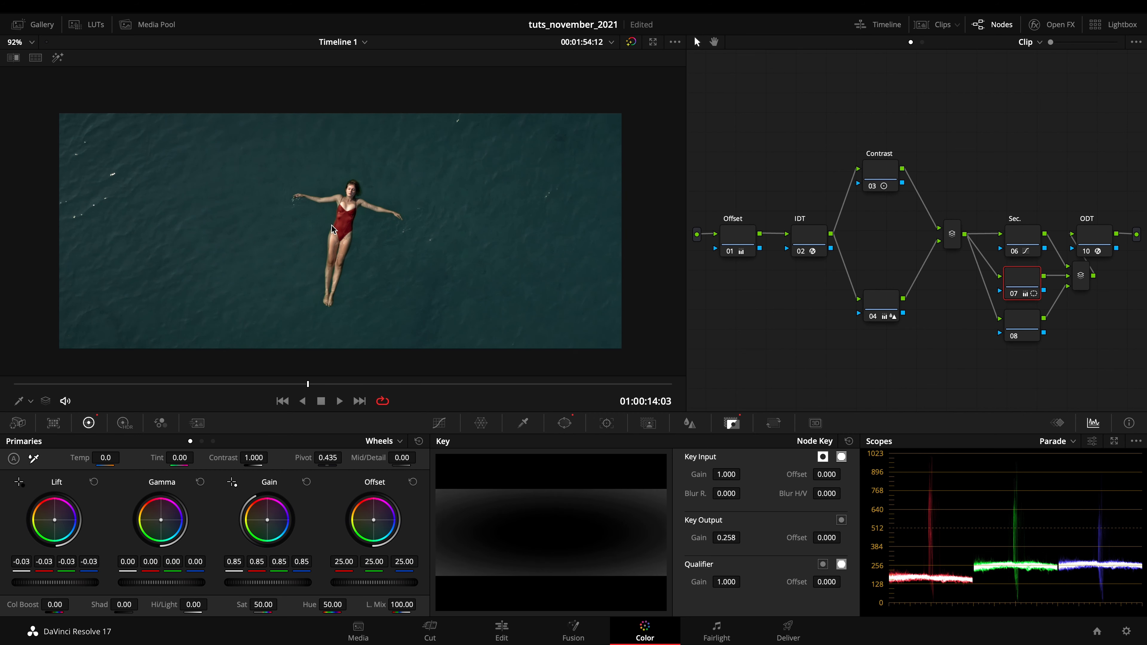
Shift the water further toward blue by lowering the green point of node 06's Hue Vs Hue curve.
click(1027, 233)
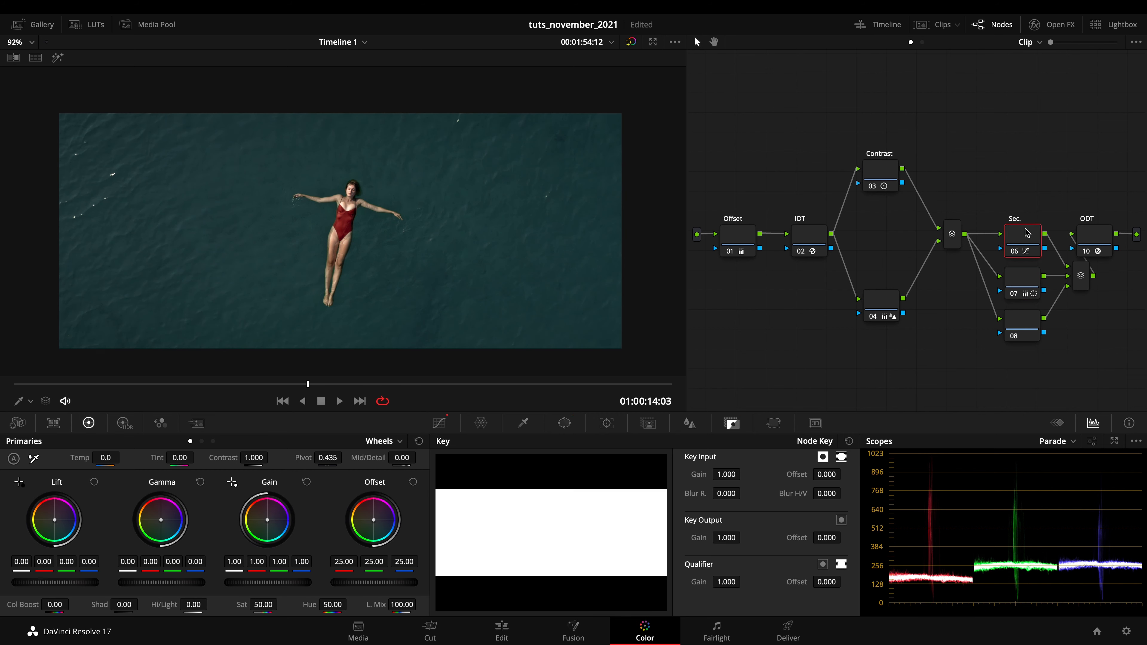
click(442, 424)
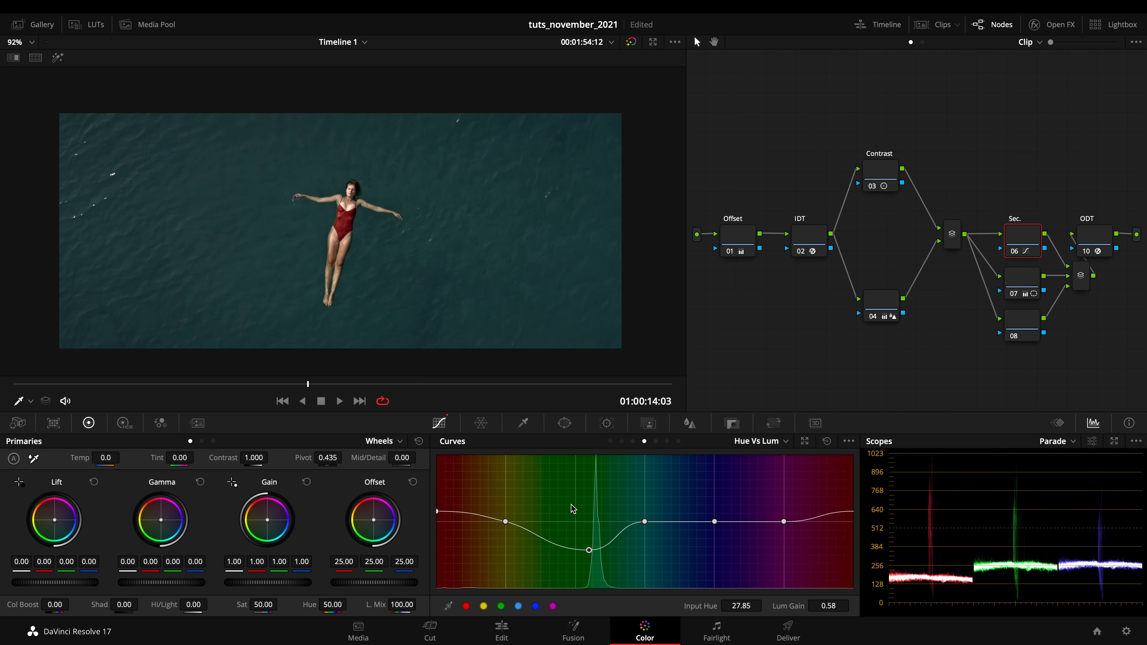
click(743, 446)
click(773, 472)
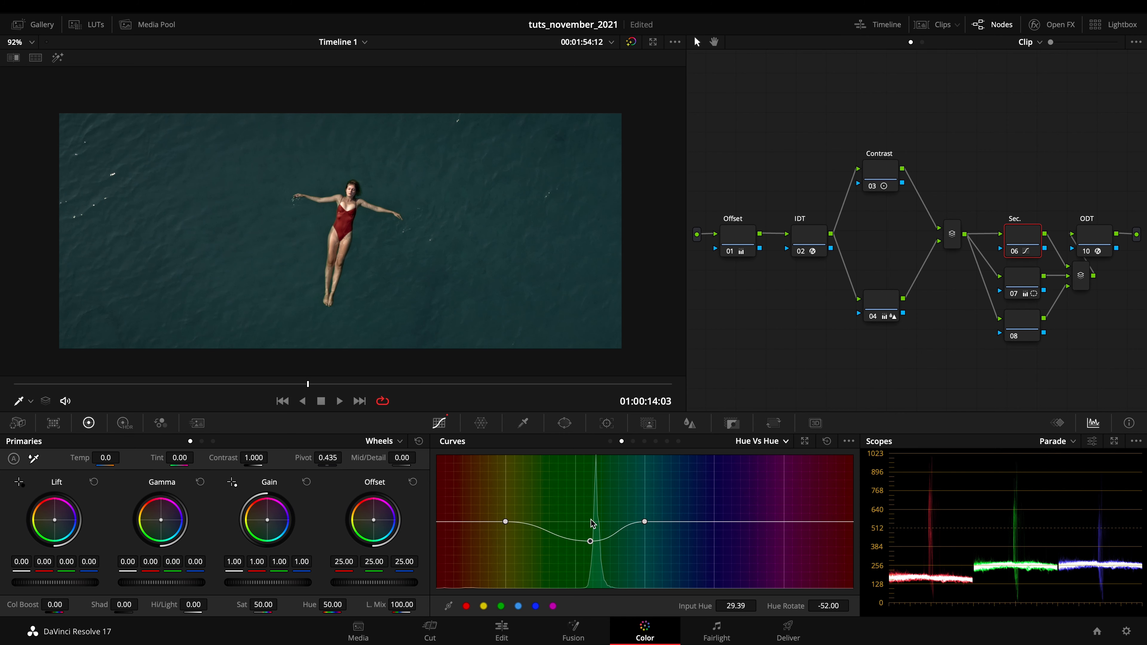
drag(594, 545, 589, 546)
Set the Lift of node 08 to -0.05 and raise its Gain to 1.03.
click(1019, 320)
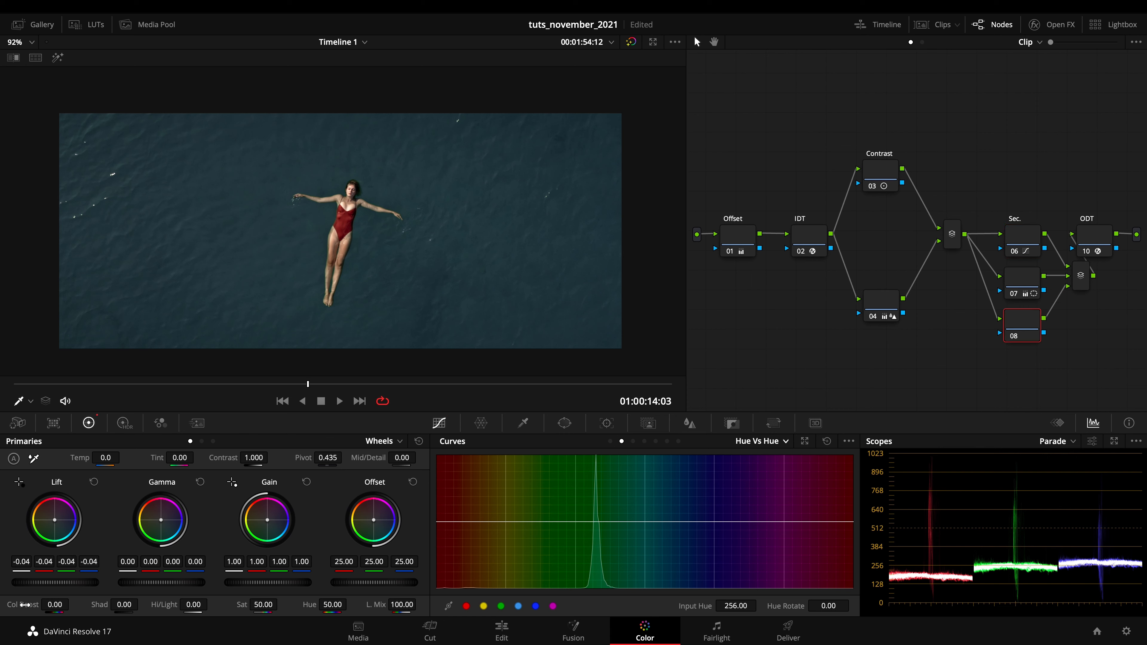
drag(44, 583, 14, 583)
key(ctrl+z)
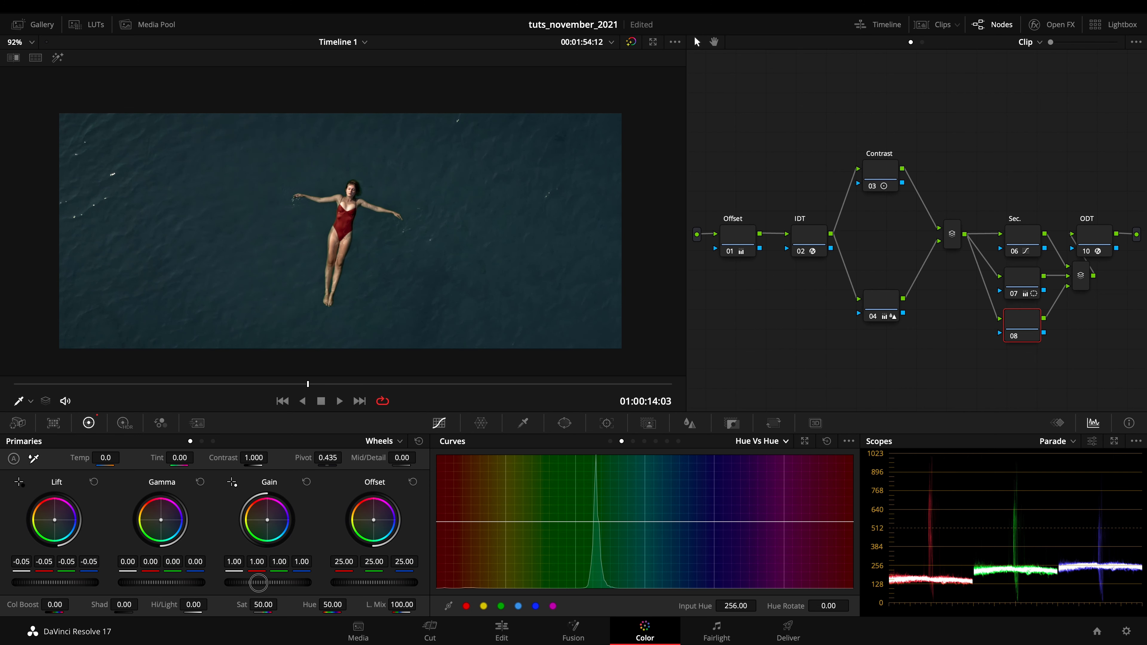
mouse_move(258, 583)
mouse_down()
mouse_move(282, 583)
mouse_move(271, 583)
mouse_up()
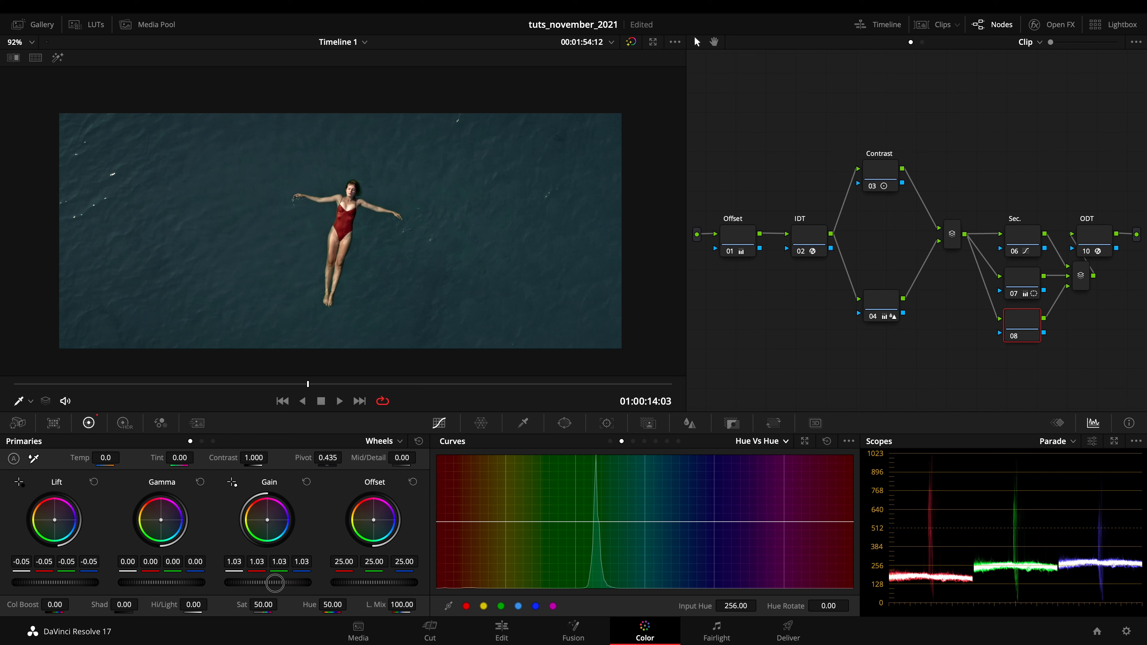
Set the Contrast node 03 to a contrast of 1.120 with a pivot of 0.722.
click(878, 176)
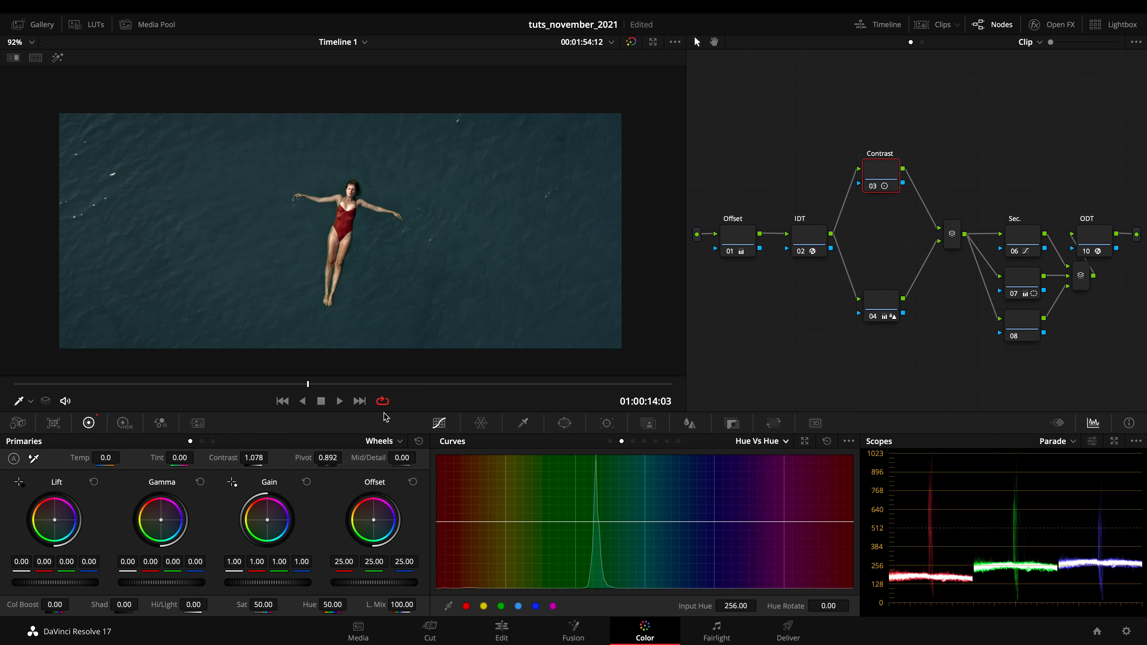
mouse_move(308, 459)
mouse_down()
mouse_move(294, 459)
mouse_move(361, 467)
mouse_move(263, 460)
mouse_move(325, 458)
mouse_up()
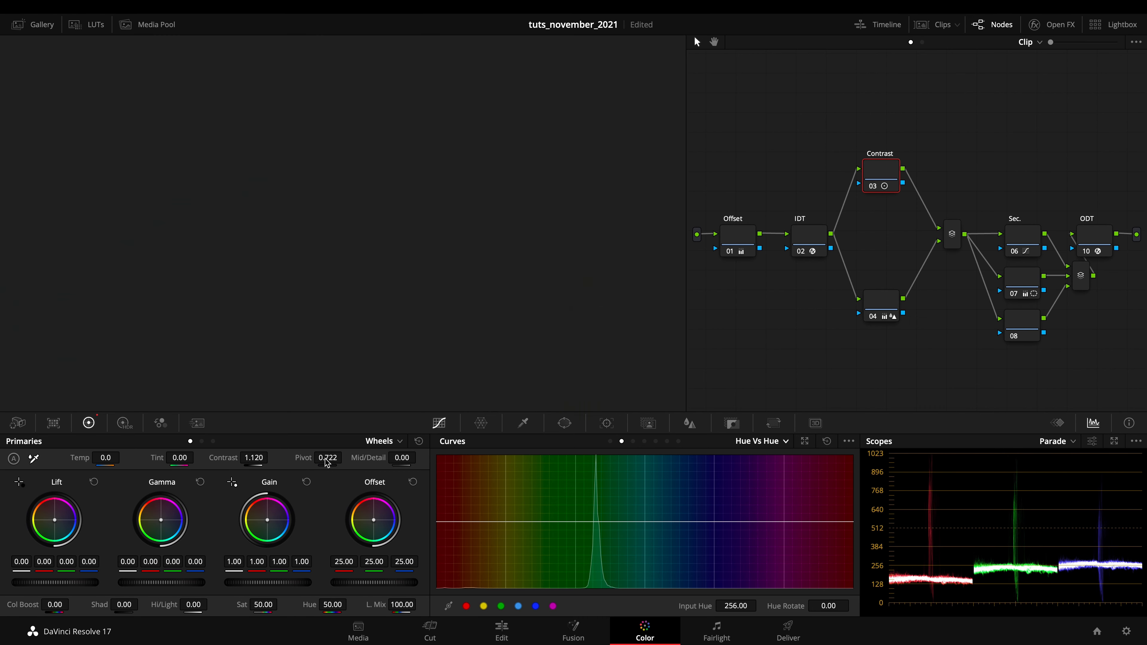